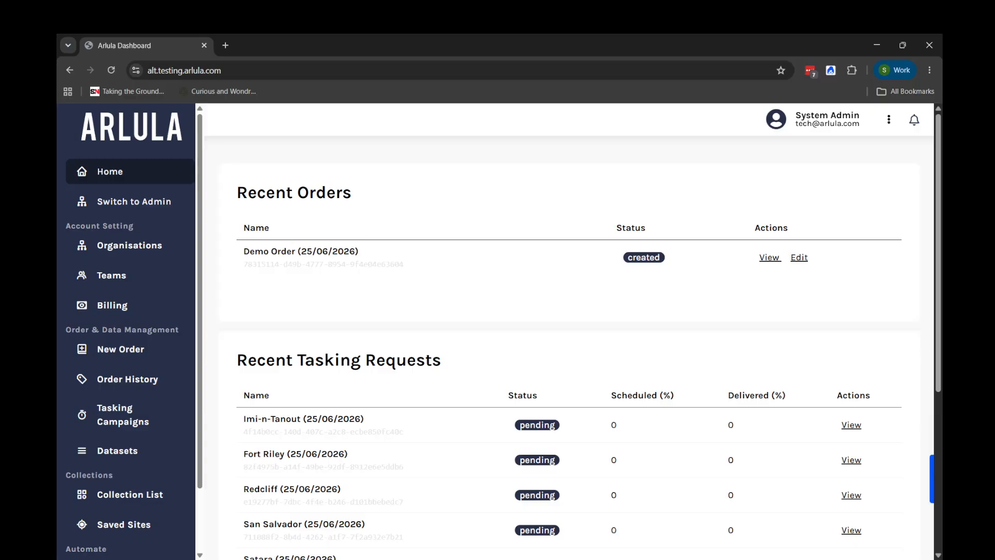
# Start a new order for existing images and locate Brisbane, Queensland, Australia on the map
pyautogui.click(117, 350)
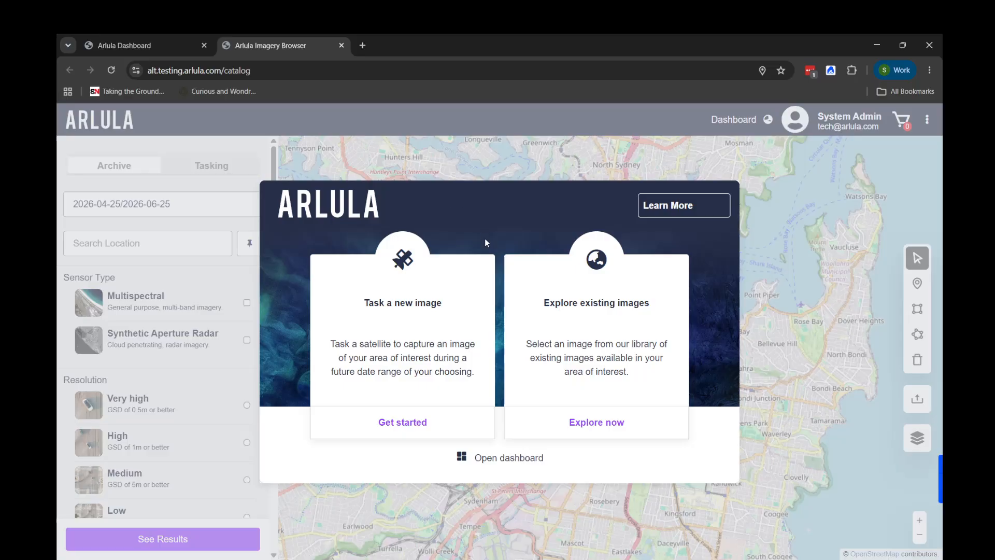
pyautogui.click(593, 425)
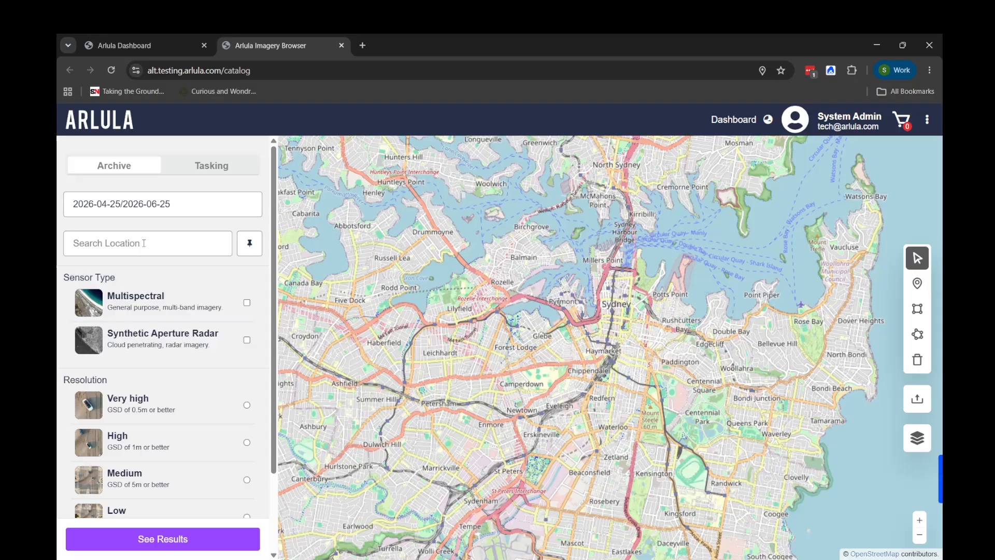
pyautogui.click(151, 243)
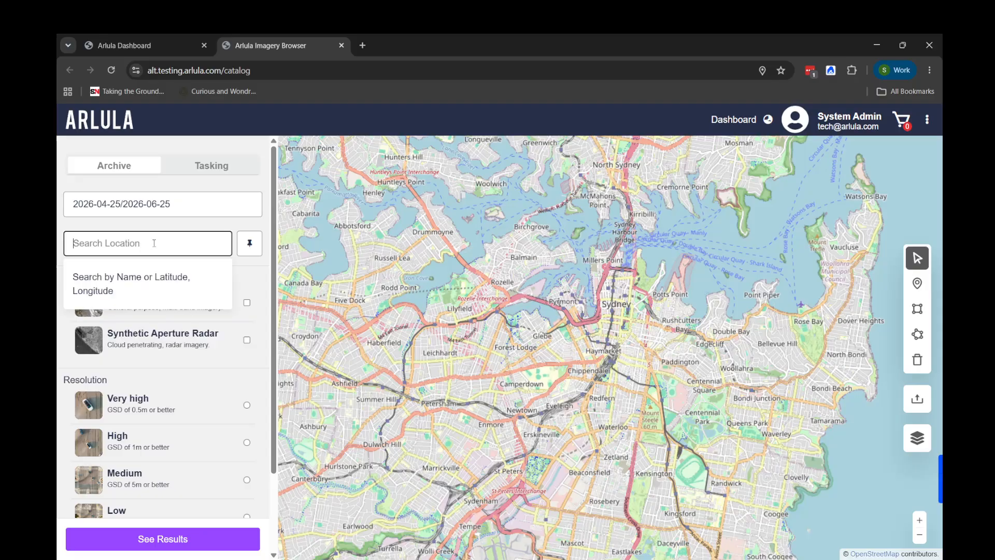
pyautogui.write('Brisbane')
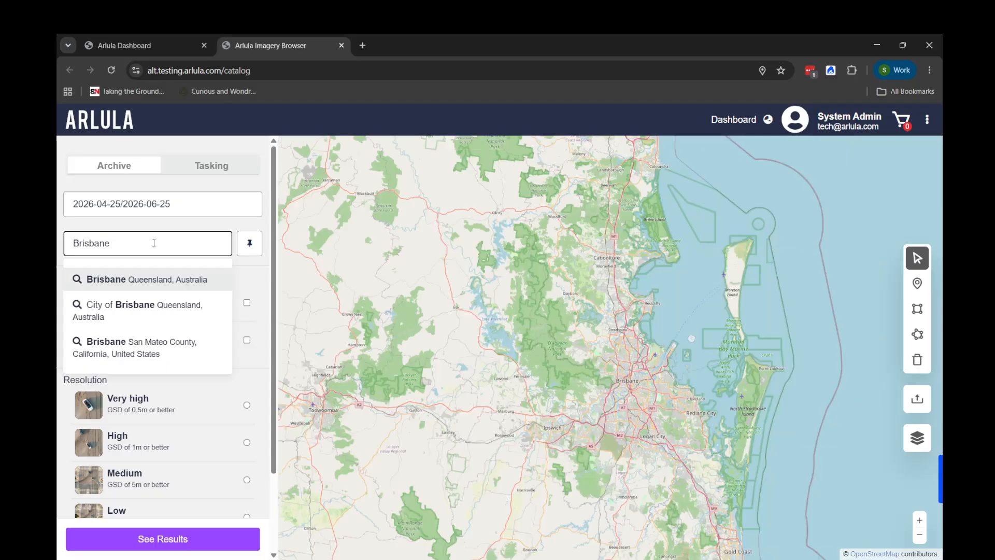
pyautogui.click(138, 275)
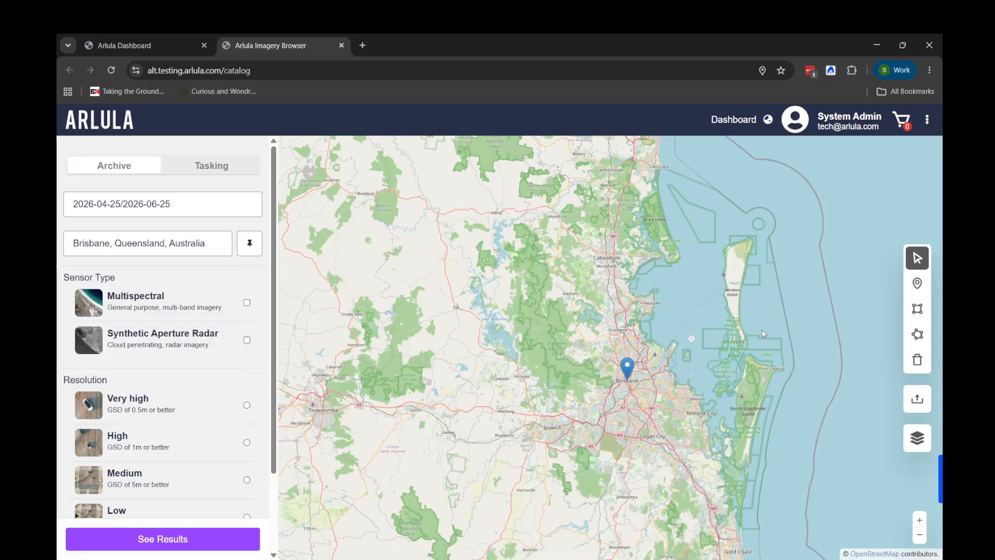
# Draw a five-sided polygon of about 328 sq km around Brisbane as the area of interest
pyautogui.click(914, 340)
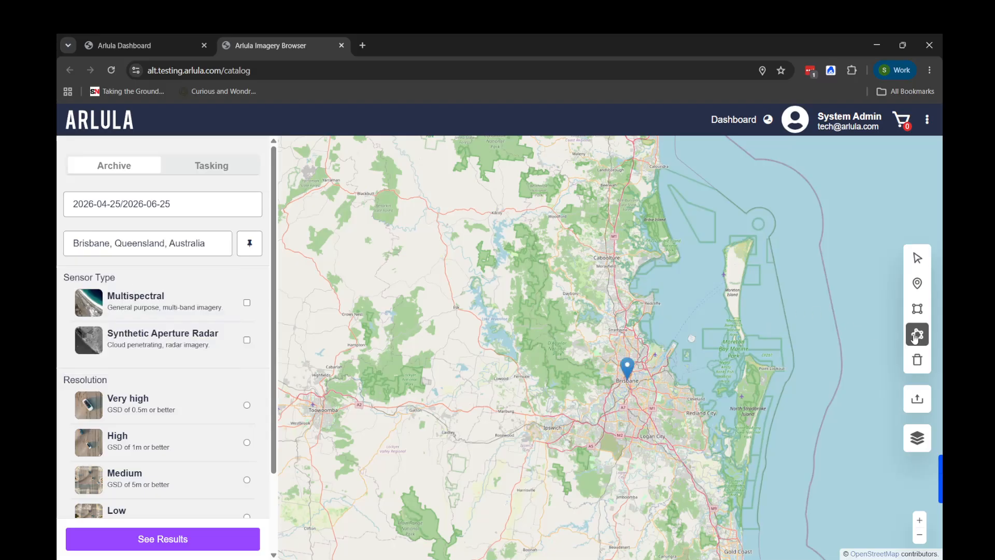
pyautogui.click(632, 351)
pyautogui.click(598, 368)
pyautogui.click(612, 410)
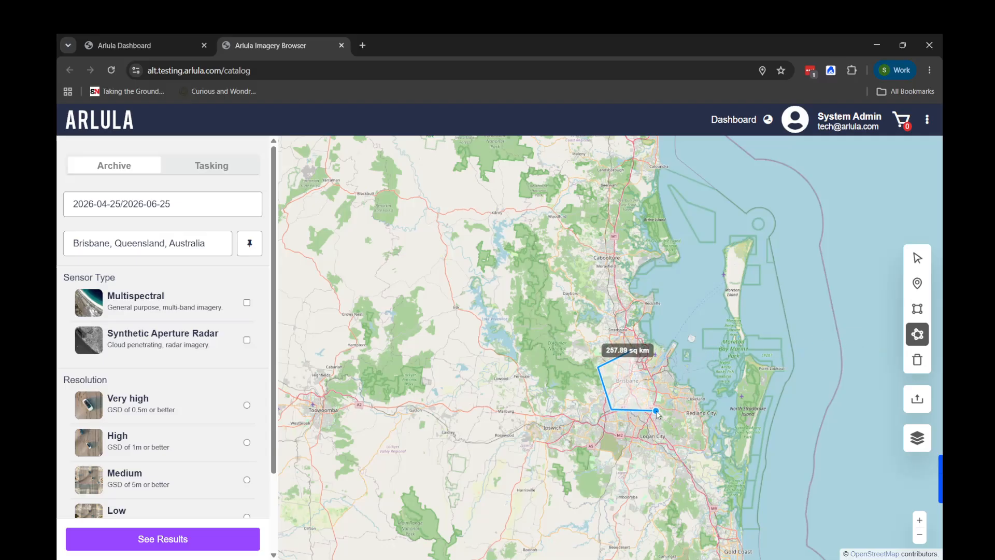
pyautogui.click(658, 409)
pyautogui.click(662, 379)
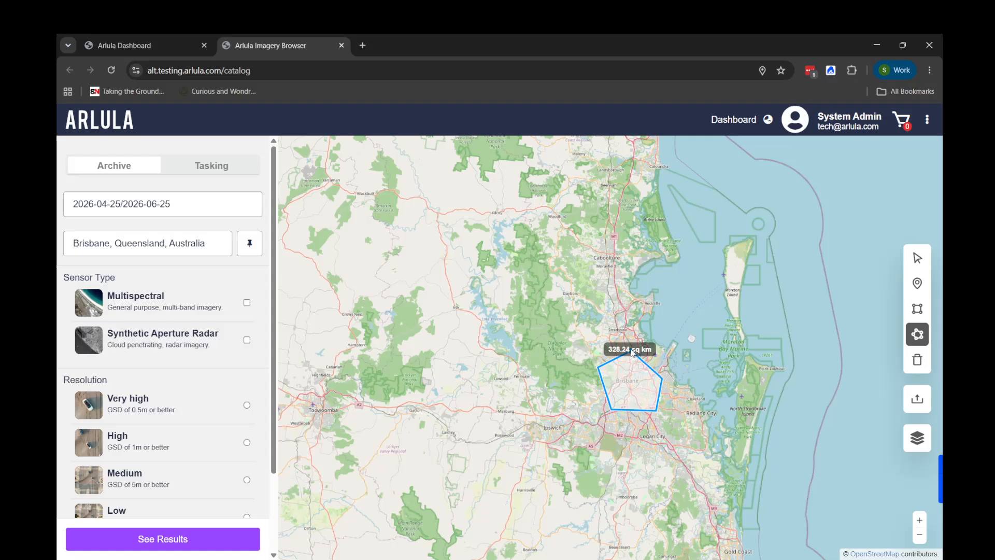
pyautogui.click(632, 352)
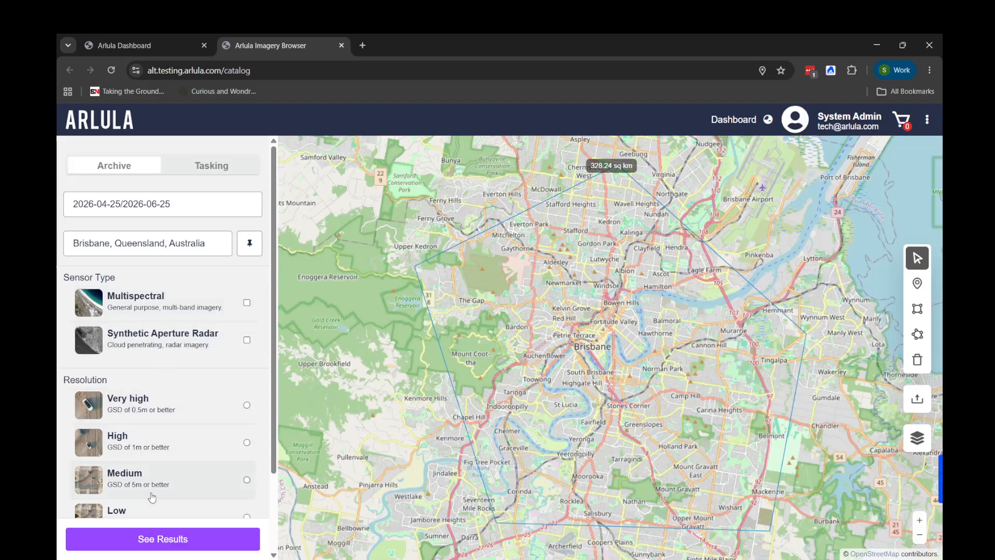
# Search the archive for the Brisbane area, browse the images, and show the 23 Jun, 2026 S2C_56JNQ capture on the map
pyautogui.click(160, 541)
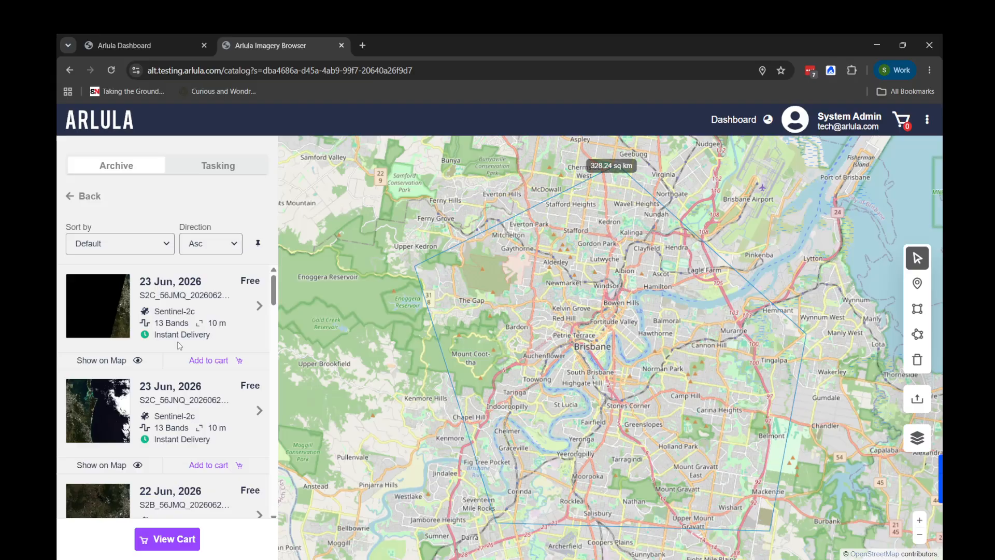
pyautogui.scroll(-3, 180, 334)
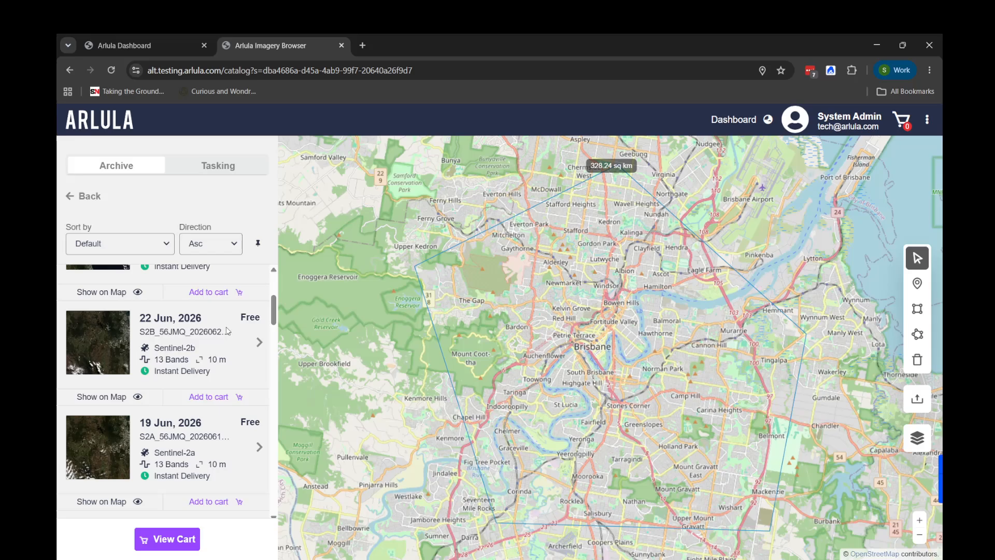
pyautogui.scroll(-2, 197, 351)
pyautogui.scroll(-10, 173, 348)
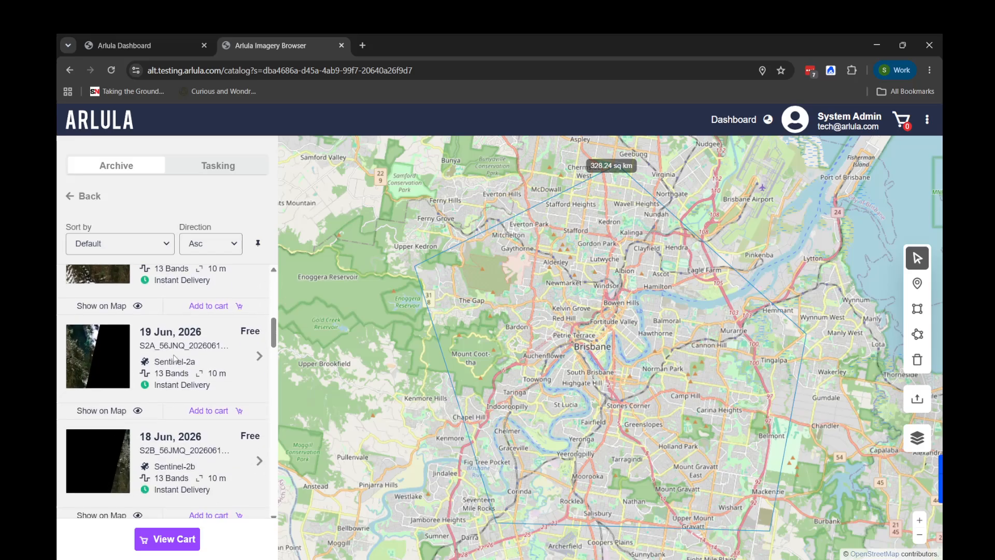
pyautogui.scroll(-3, 174, 366)
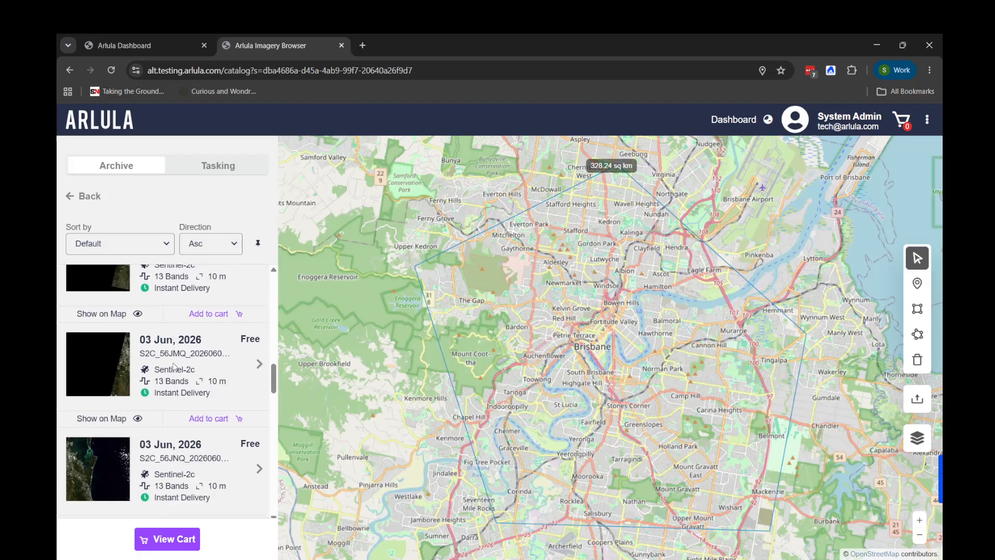
pyautogui.scroll(8, 172, 369)
pyautogui.scroll(8, 172, 372)
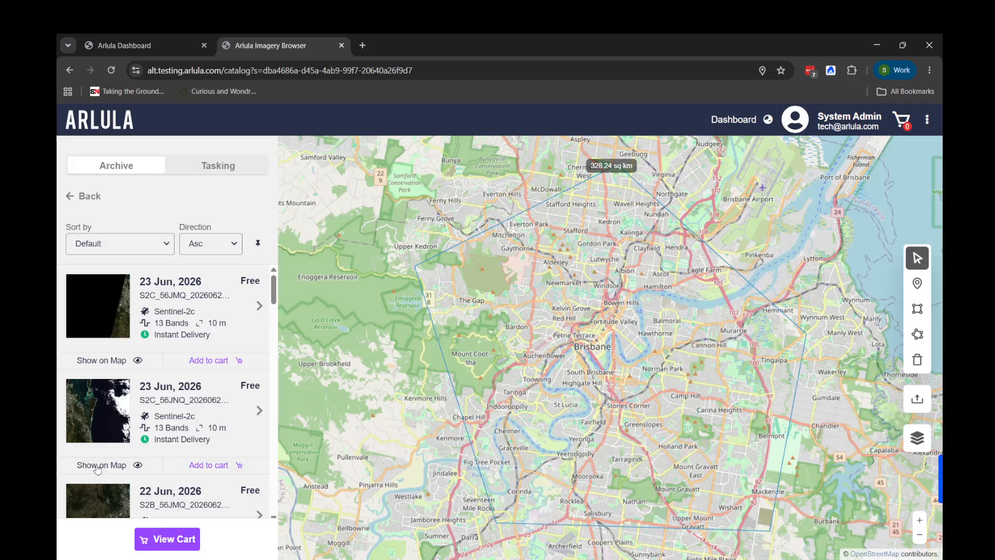
pyautogui.click(96, 466)
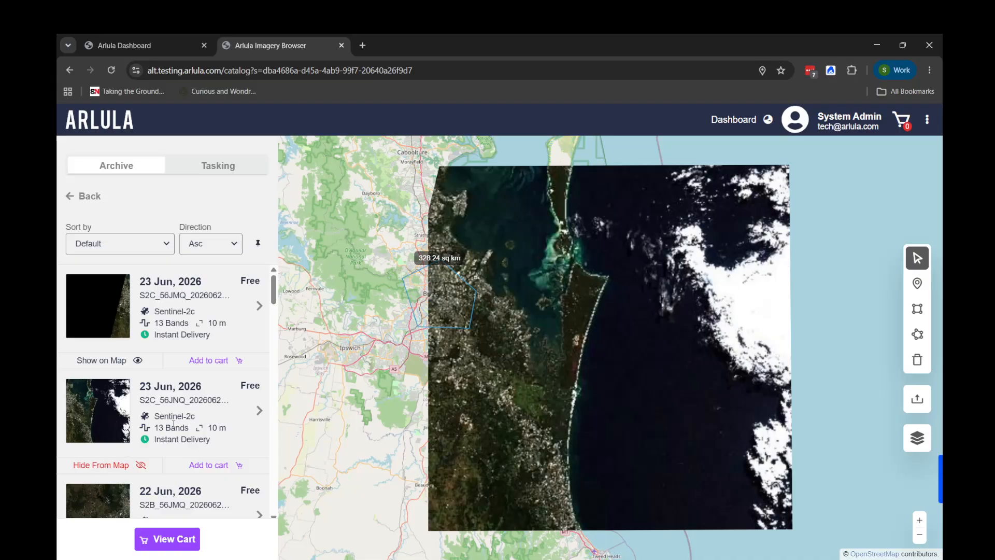
# Review the S2C_56JNQ image's details and spectral bands, and add the image to the cart
pyautogui.click(259, 413)
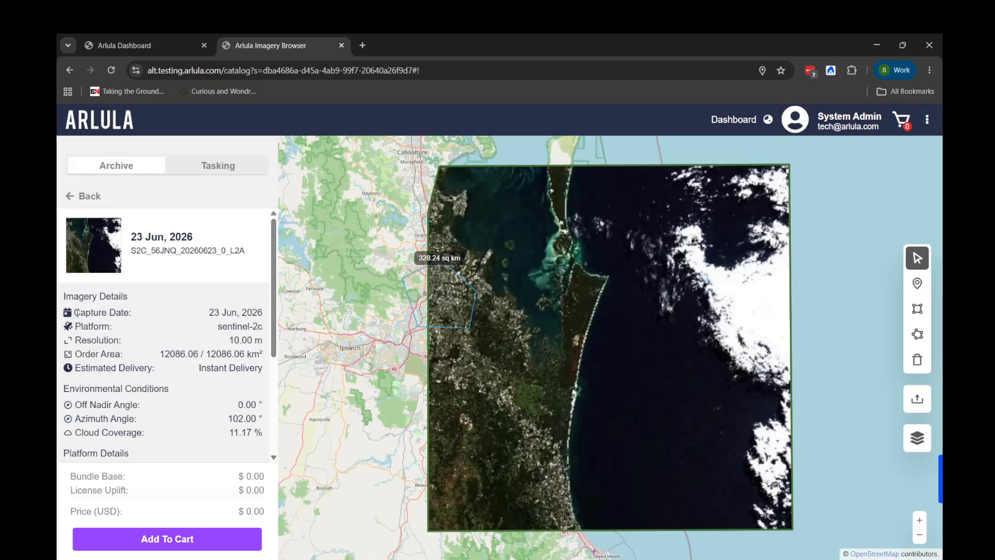
pyautogui.scroll(-1, 157, 352)
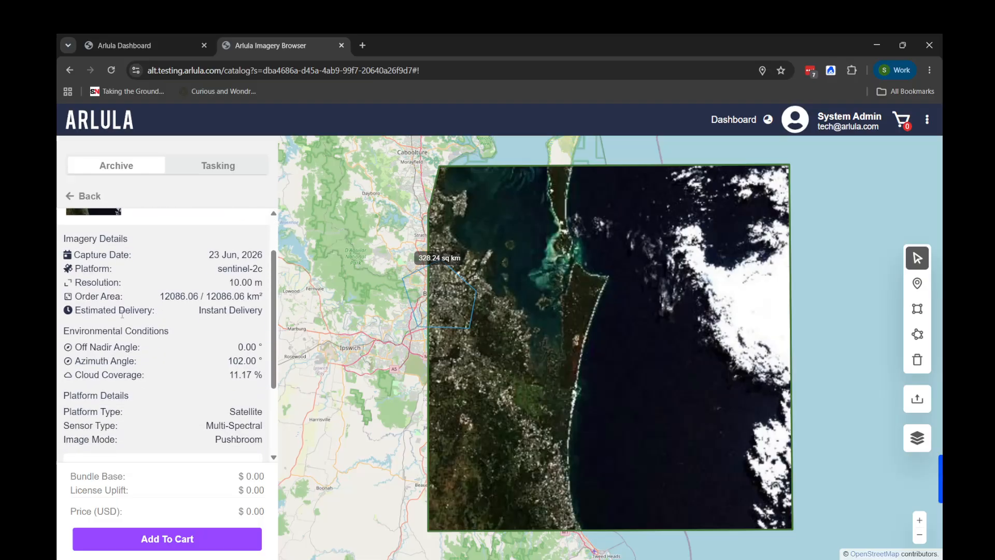
pyautogui.scroll(-2, 143, 365)
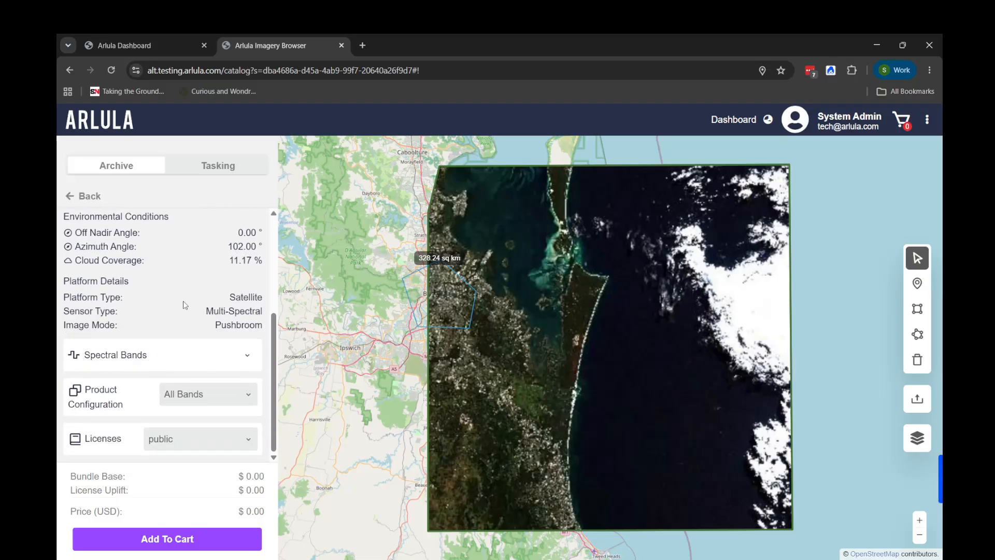
pyautogui.click(173, 360)
pyautogui.scroll(-4, 170, 352)
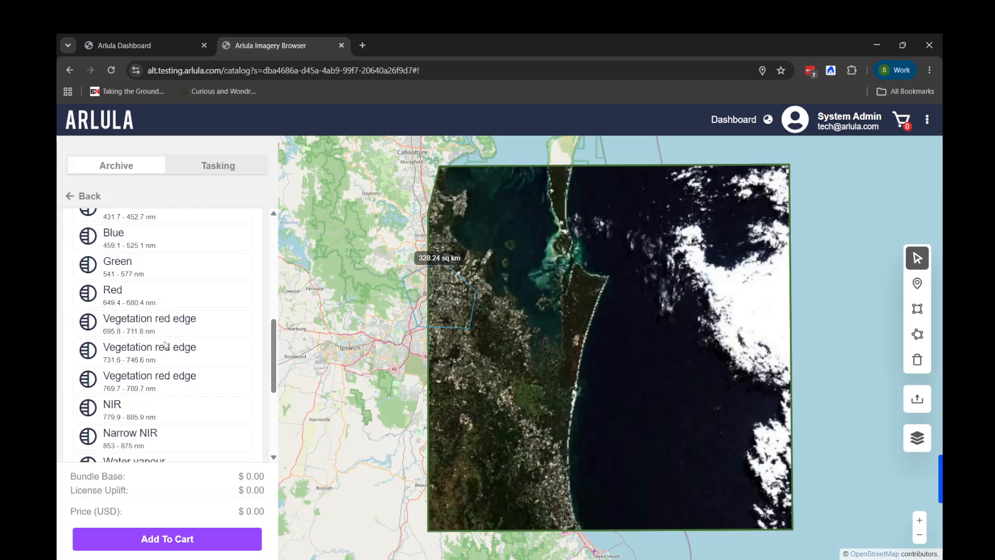
pyautogui.scroll(5, 165, 345)
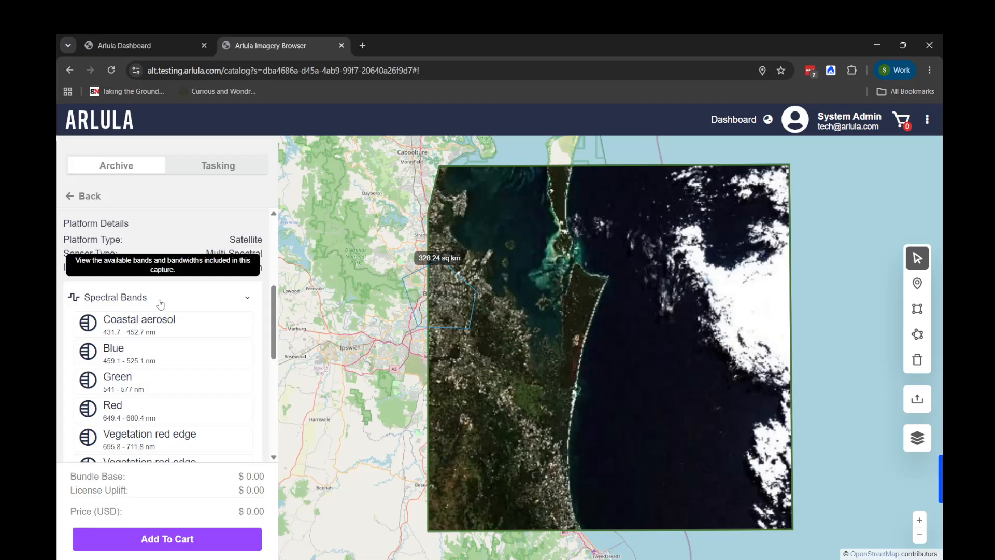
pyautogui.click(159, 301)
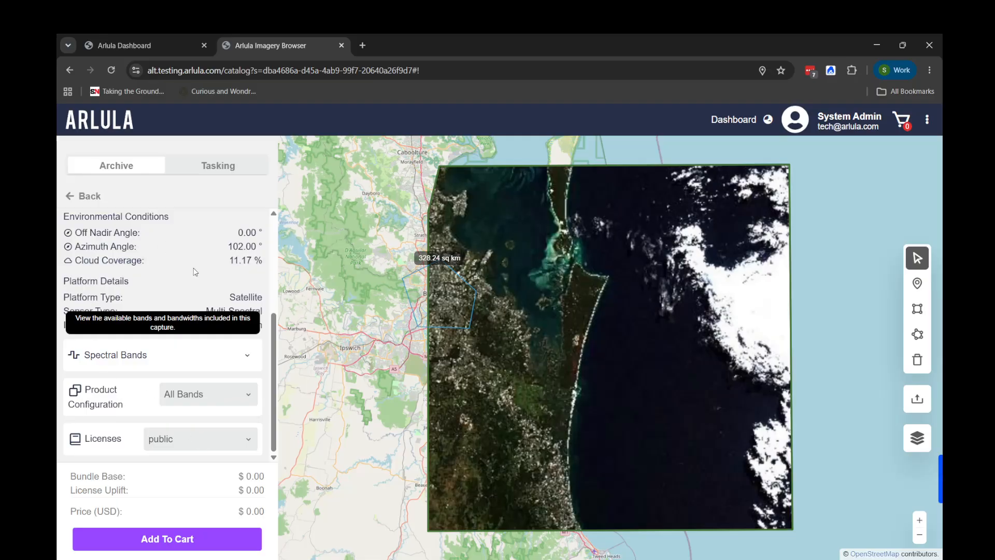
pyautogui.click(177, 541)
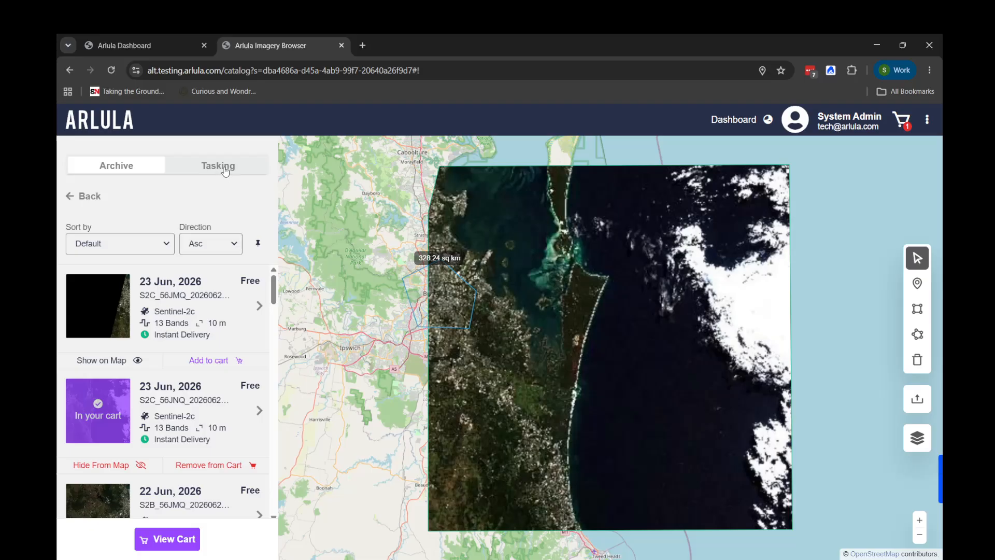
# Switch from the archive search to satellite tasking and set the location to Melbourne, Victoria, 3000, Australia
pyautogui.click(79, 196)
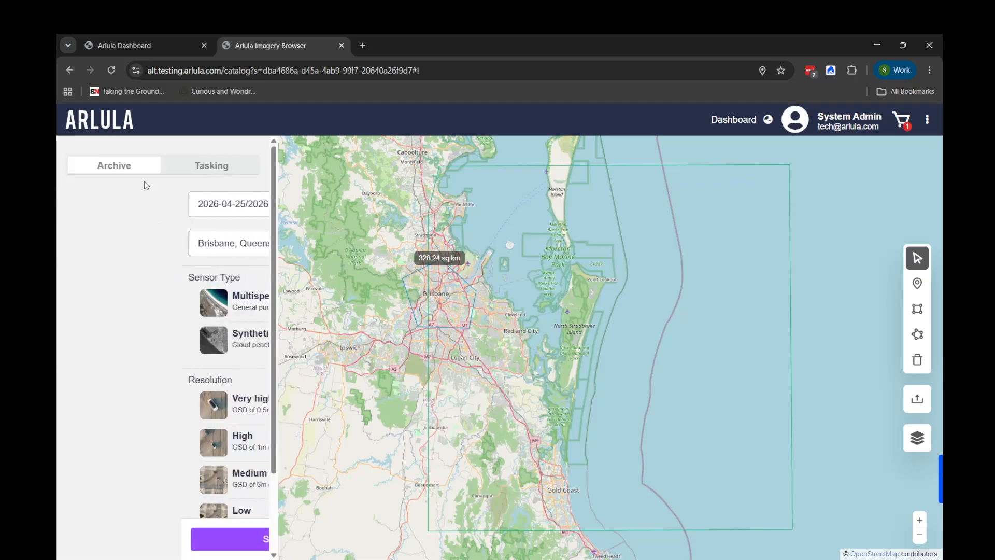
pyautogui.click(193, 165)
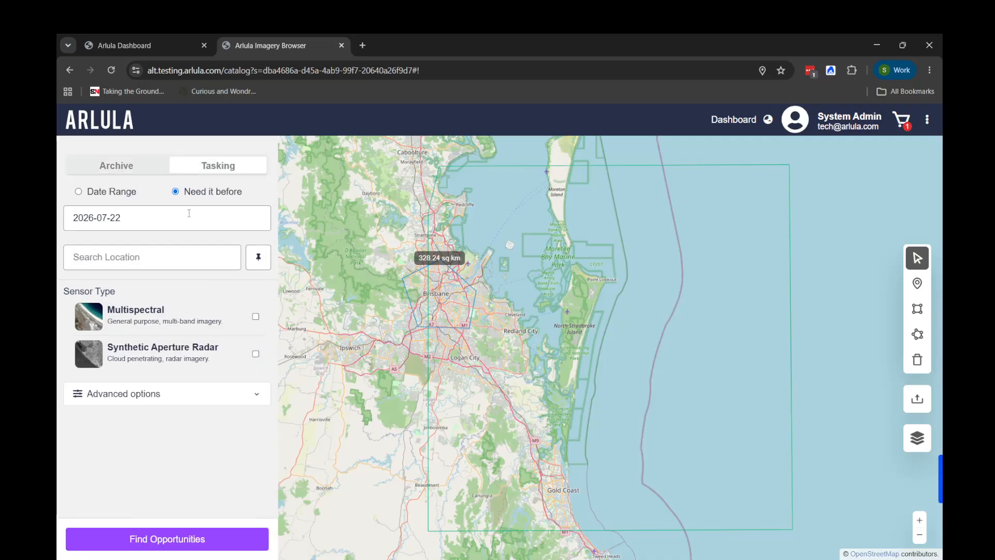
pyautogui.click(149, 258)
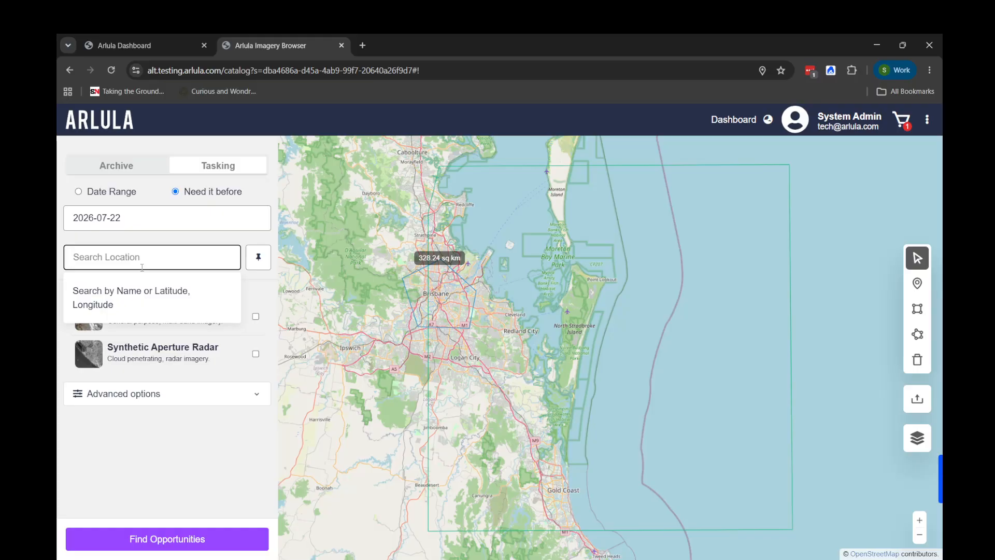
pyautogui.write('Melbourne')
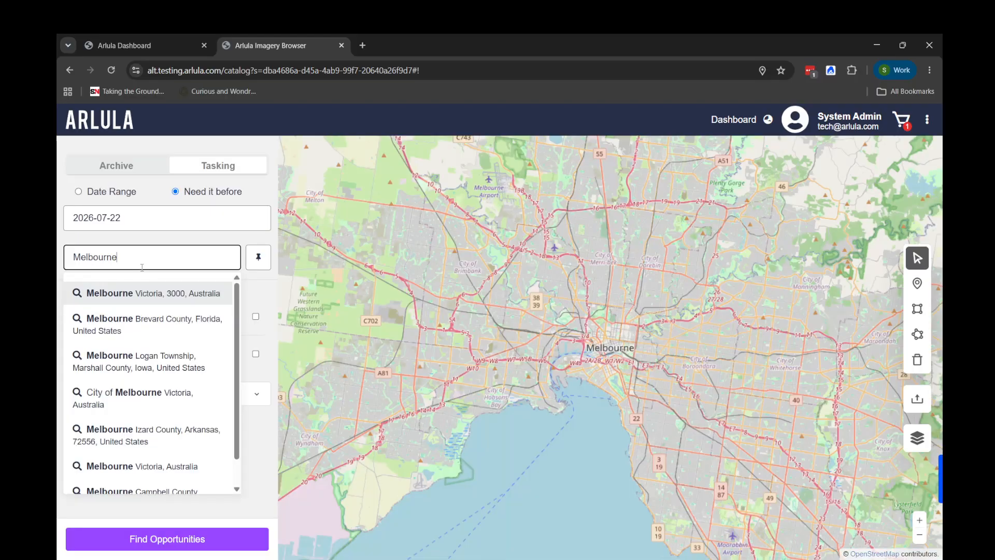
pyautogui.click(140, 292)
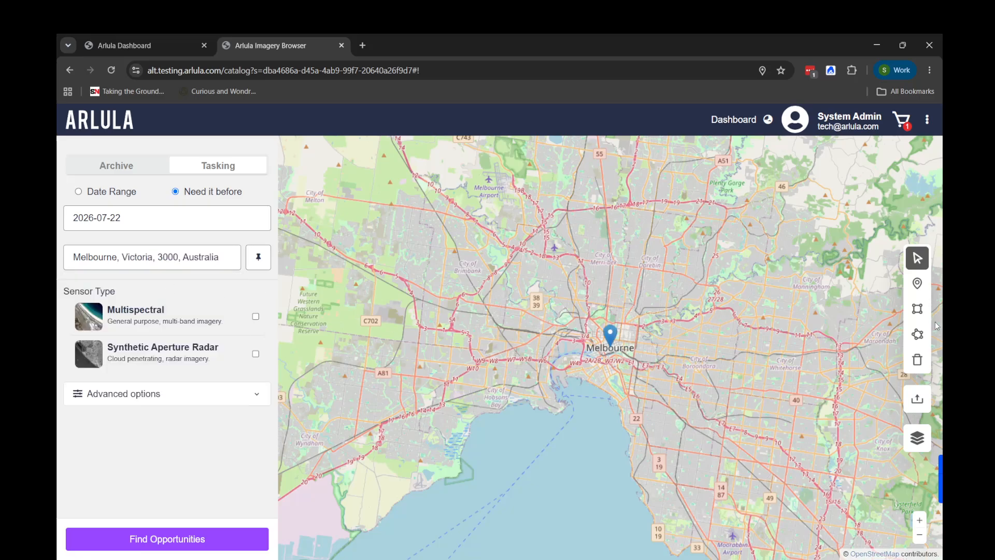
# Draw a rectangular area of interest of about 55 sq km over central Melbourne
pyautogui.click(917, 309)
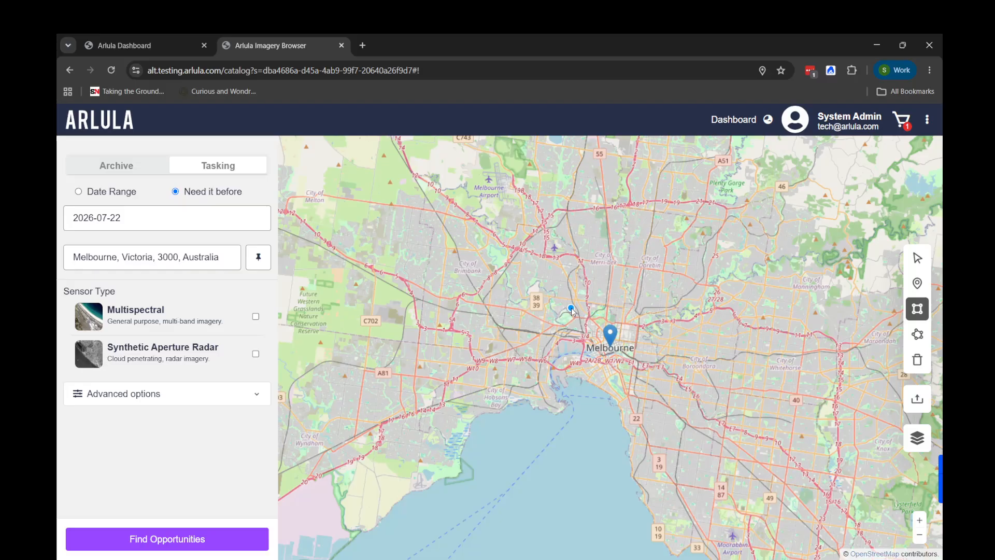
pyautogui.click(571, 309)
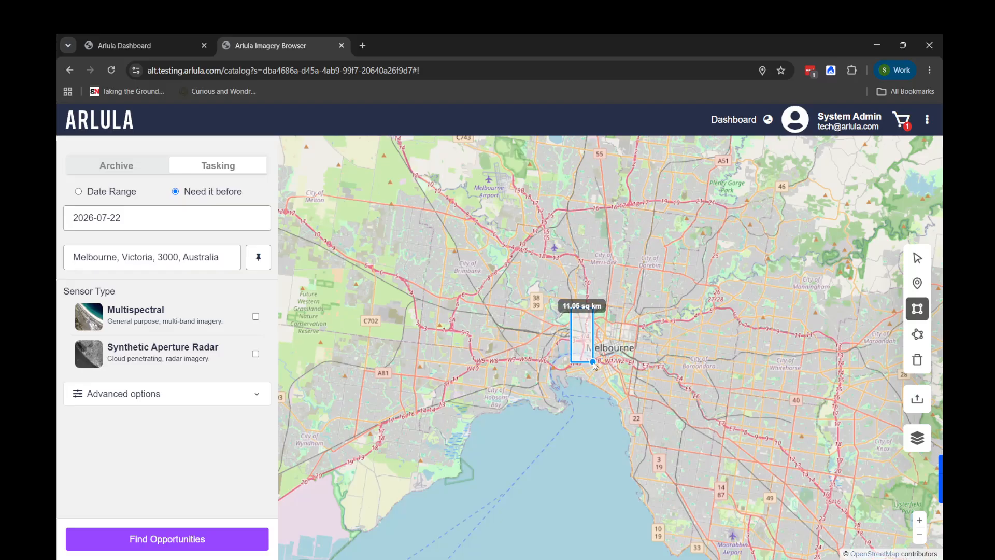
pyautogui.click(646, 387)
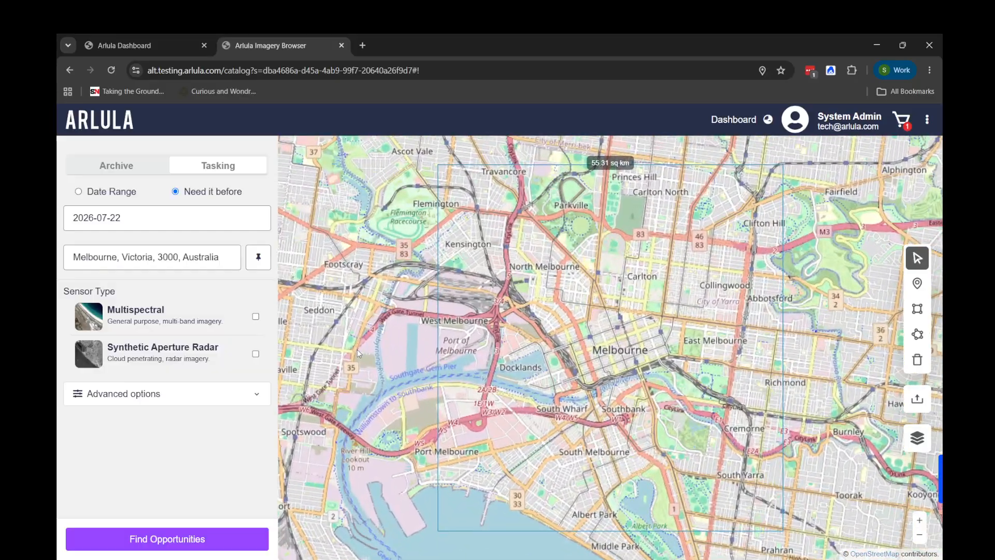
# Select the Multispectral and Synthetic Aperture Radar sensor types and find tasking opportunities
pyautogui.click(255, 316)
pyautogui.click(256, 354)
pyautogui.click(174, 542)
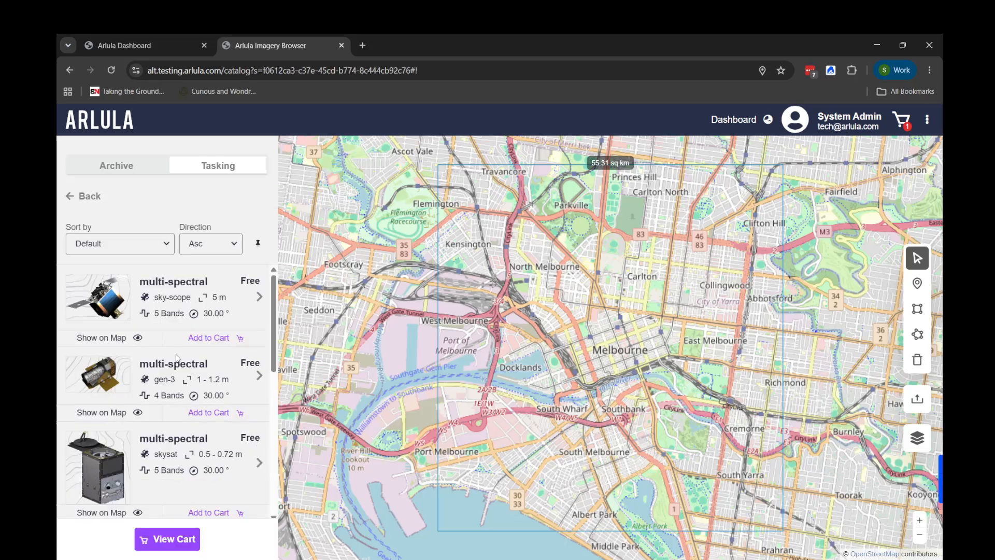
# Look through the tasking opportunities and show the sky-scope multi-spectral option on the map
pyautogui.scroll(-1, 165, 295)
pyautogui.scroll(-4, 167, 321)
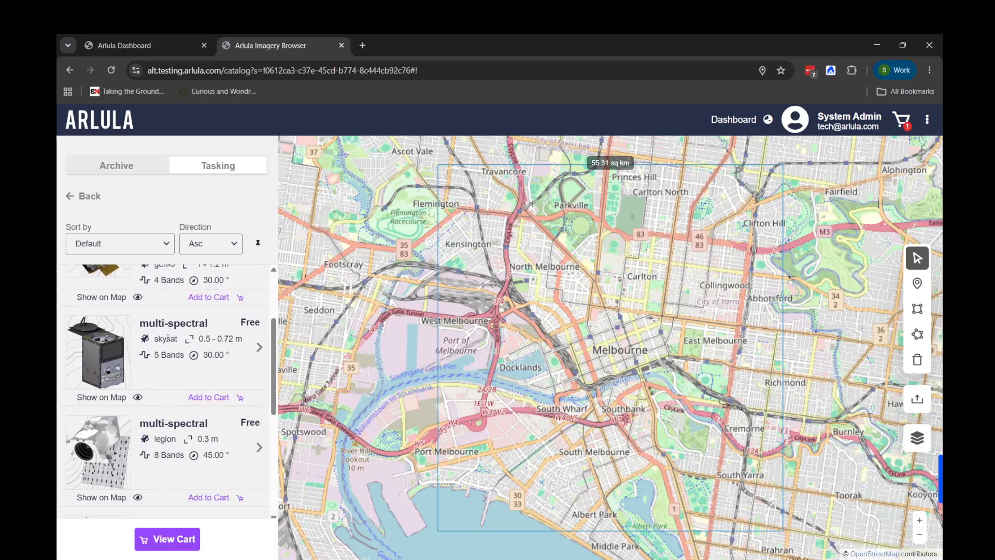
pyautogui.scroll(-2, 168, 363)
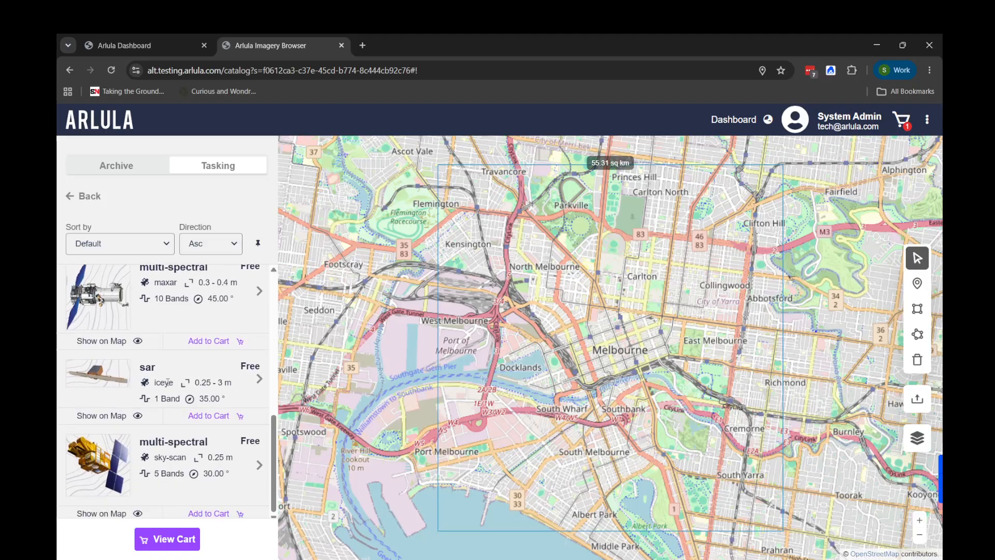
pyautogui.scroll(3, 167, 386)
pyautogui.scroll(5, 167, 386)
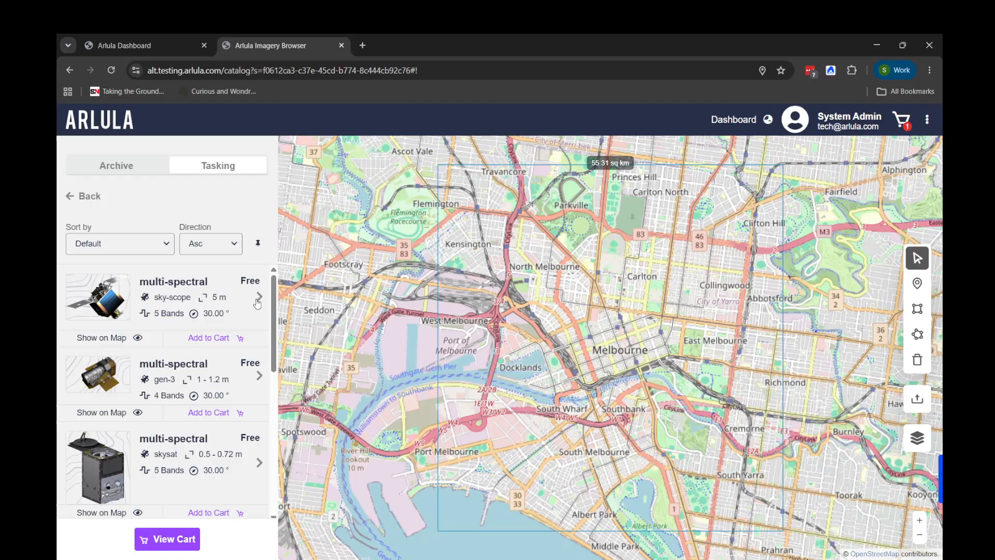
pyautogui.click(128, 339)
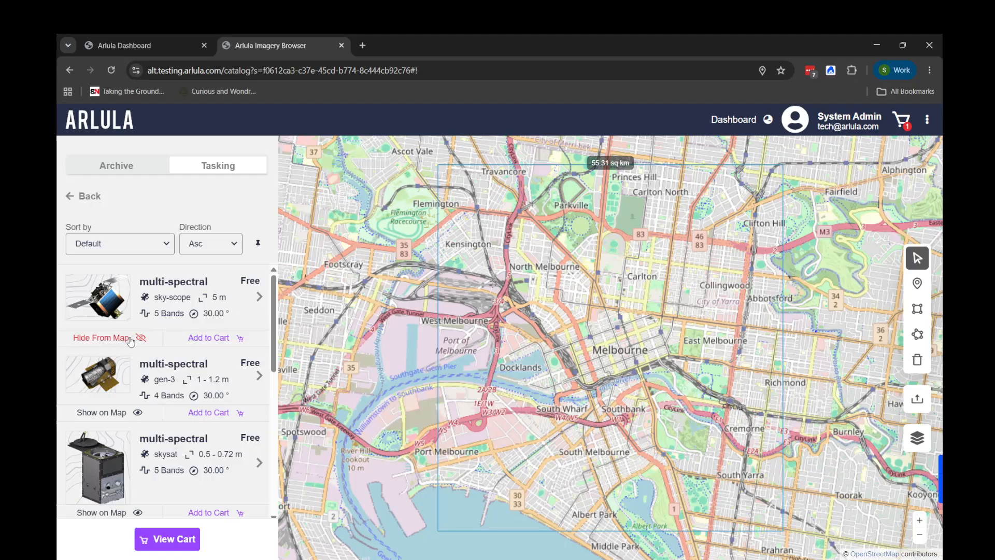
# Open the details of the sky-scope multi-spectral tasking option, review its imagery and platform details, and expand its capture opportunities
pyautogui.click(260, 299)
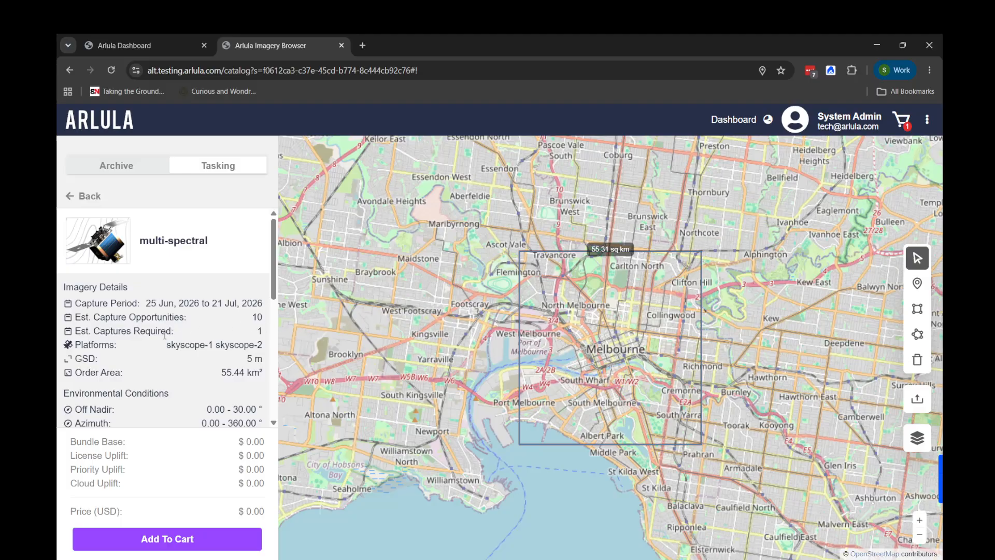
pyautogui.scroll(-1, 156, 343)
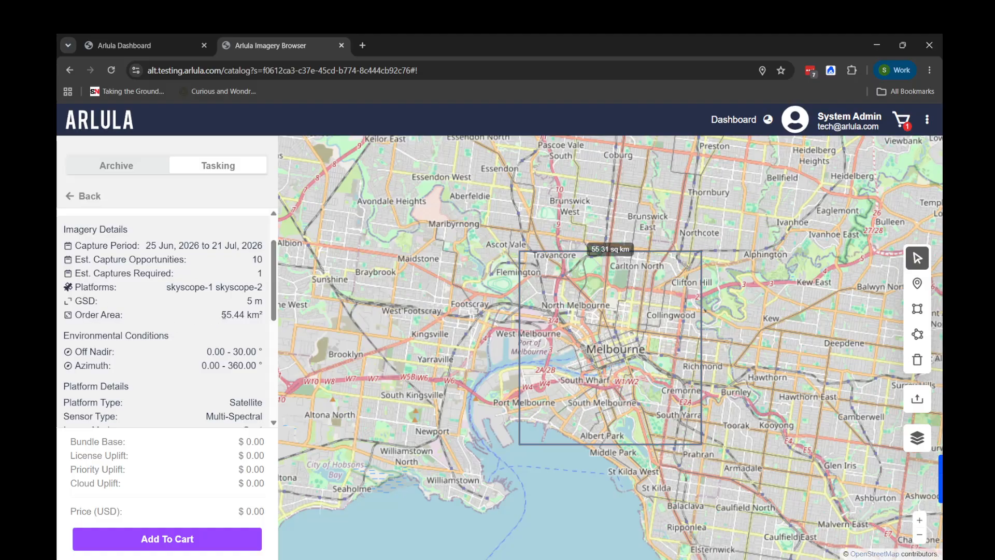
pyautogui.scroll(-2, 132, 280)
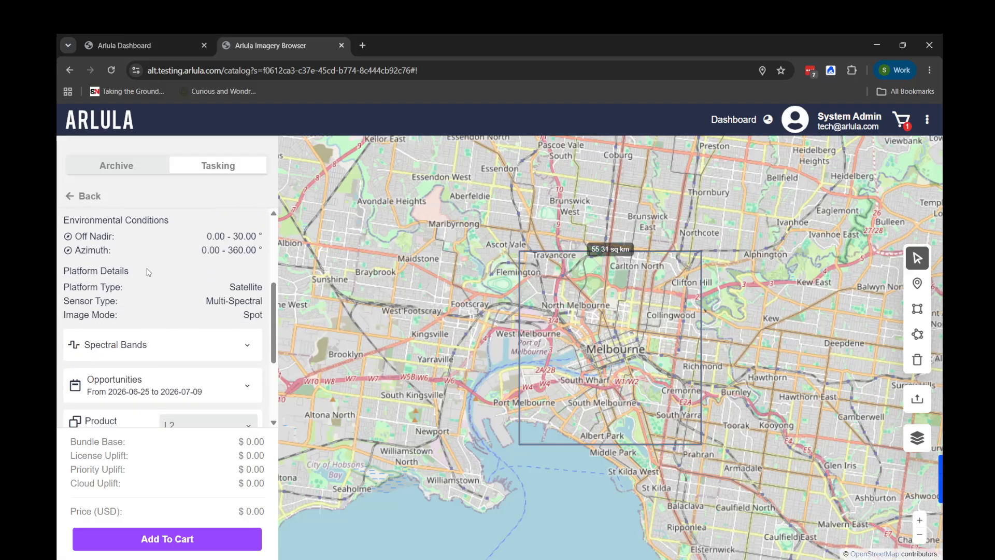
pyautogui.scroll(-2, 149, 272)
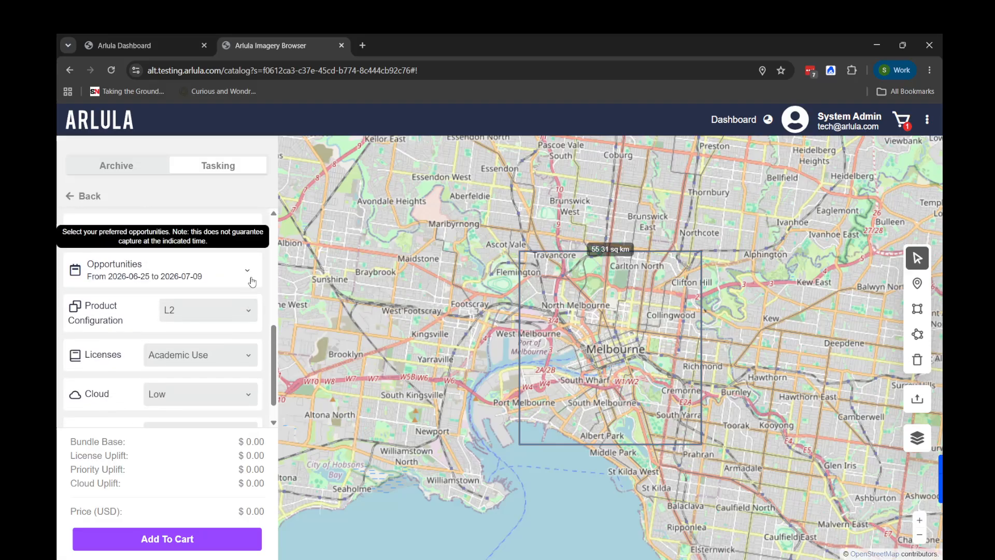
pyautogui.click(216, 278)
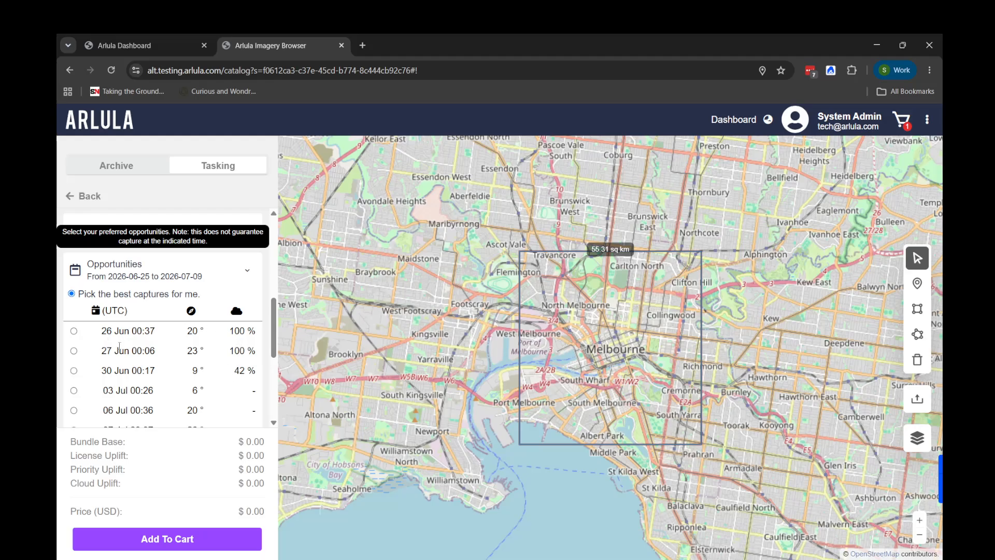
# Compare the satellite passes of the first five capture opportunities on the map and choose the 26 Jun 00:37 one
pyautogui.click(74, 331)
pyautogui.scroll(-3, 583, 360)
pyautogui.scroll(-4, 582, 361)
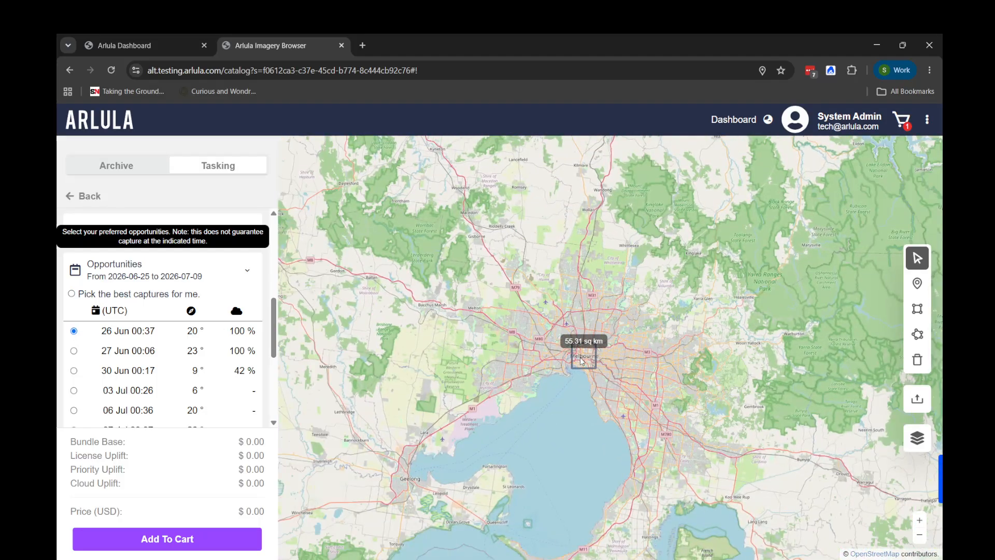
pyautogui.scroll(-2, 580, 357)
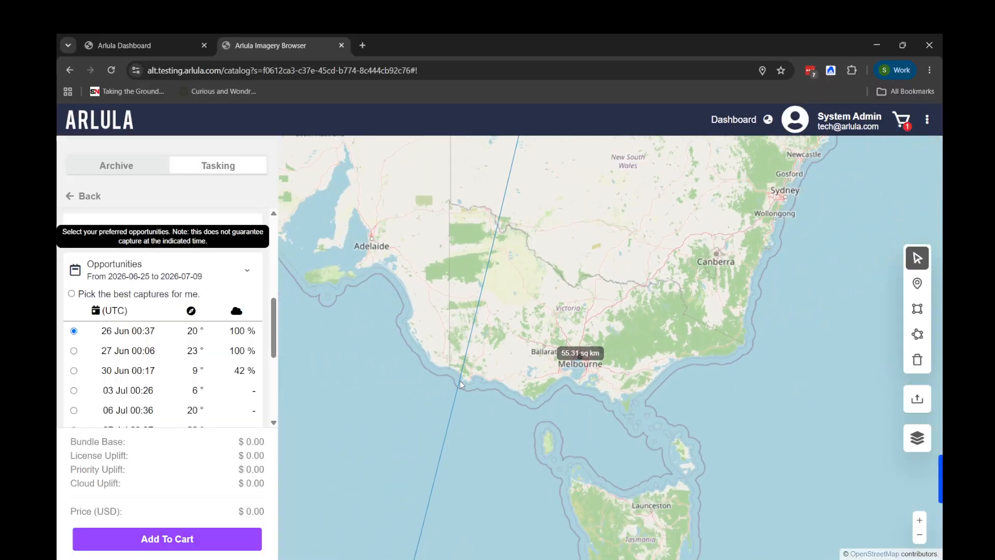
pyautogui.click(74, 351)
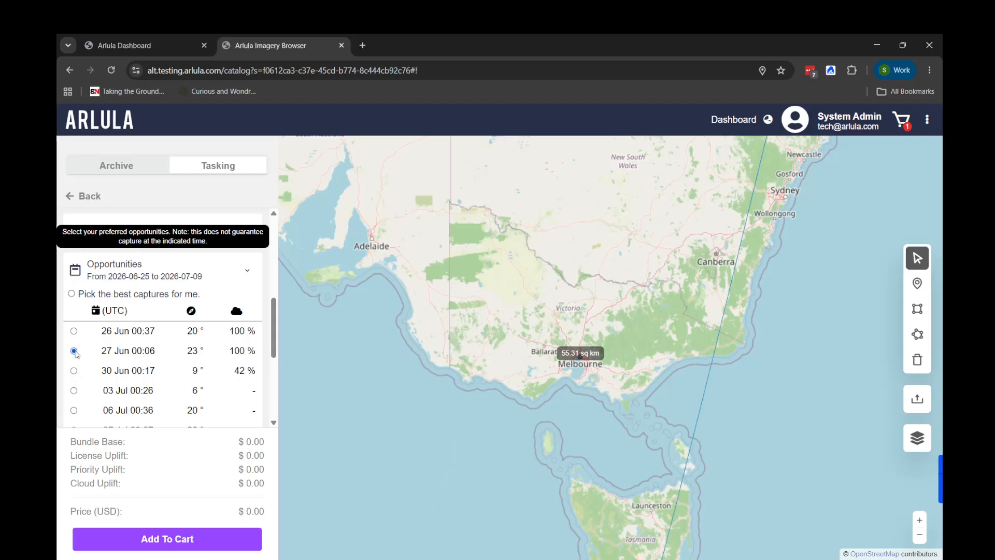
pyautogui.click(74, 372)
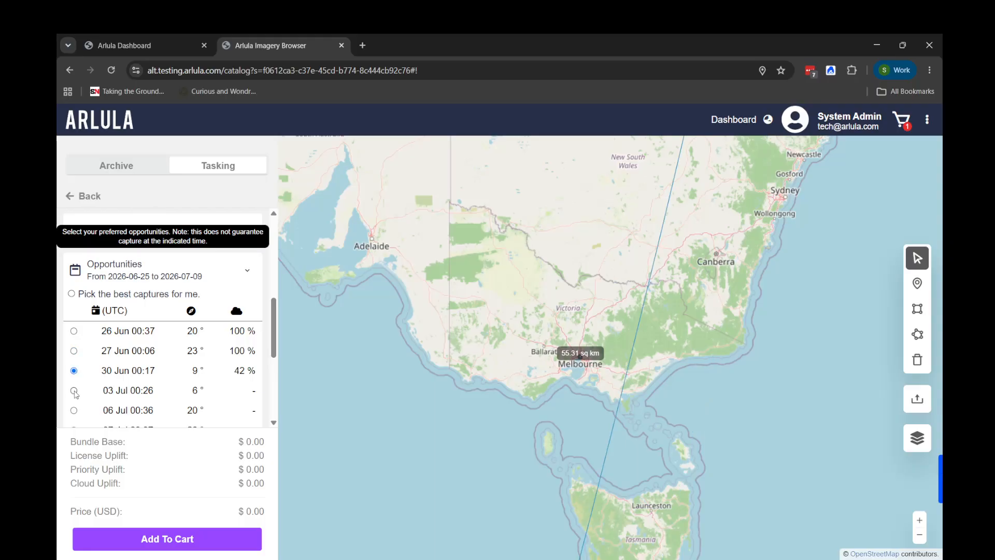
pyautogui.click(74, 391)
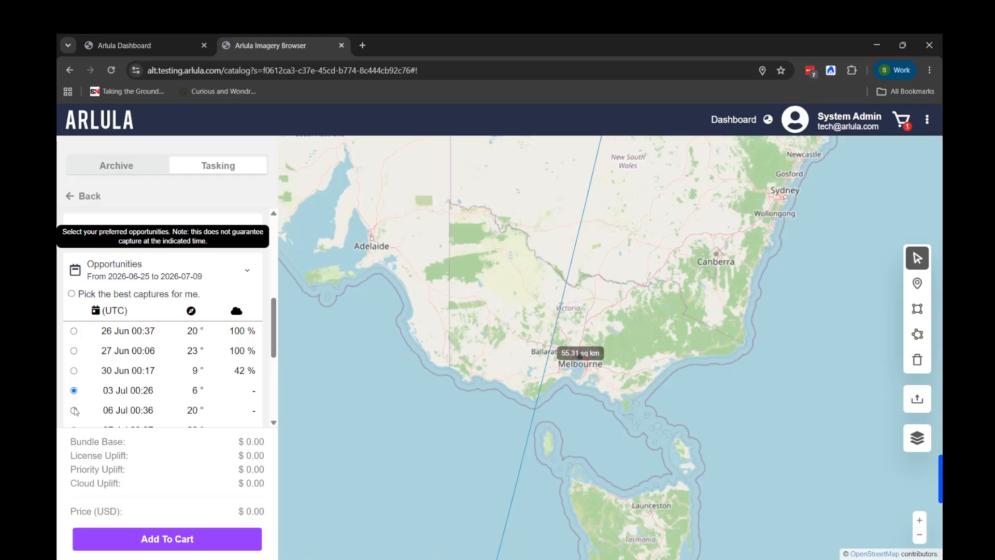
pyautogui.click(74, 410)
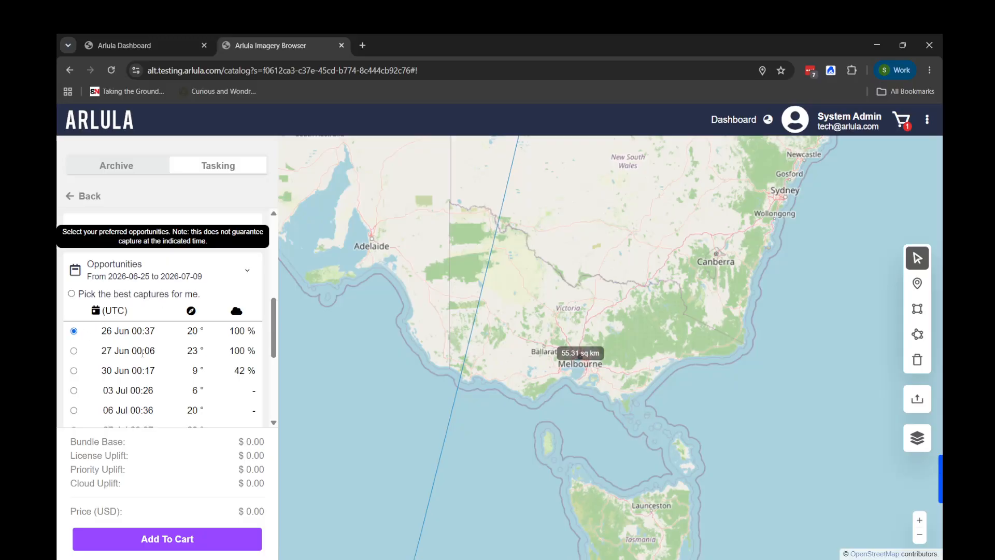
# Add the configured sky-scope tasking option to the cart and look over the cart contents
pyautogui.scroll(-4, 167, 357)
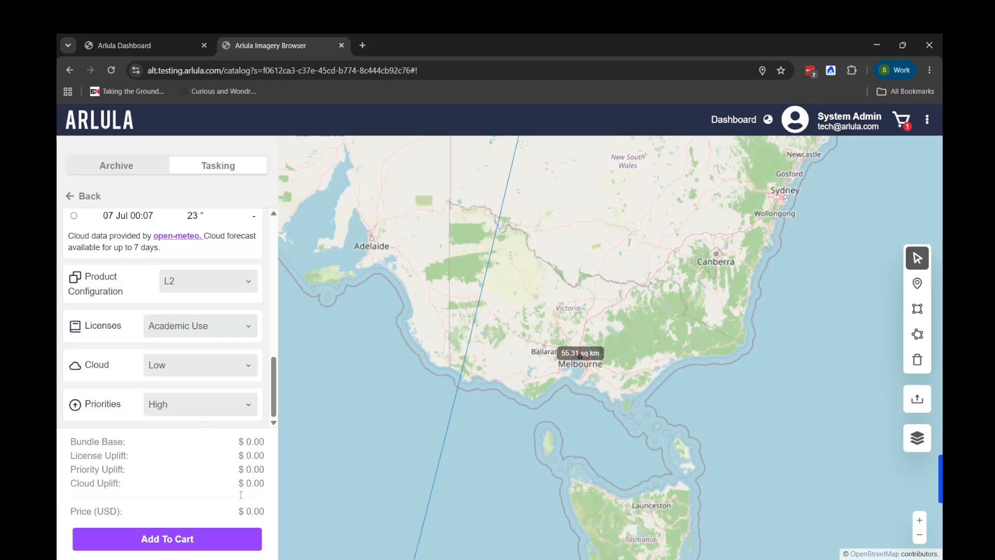
pyautogui.click(178, 540)
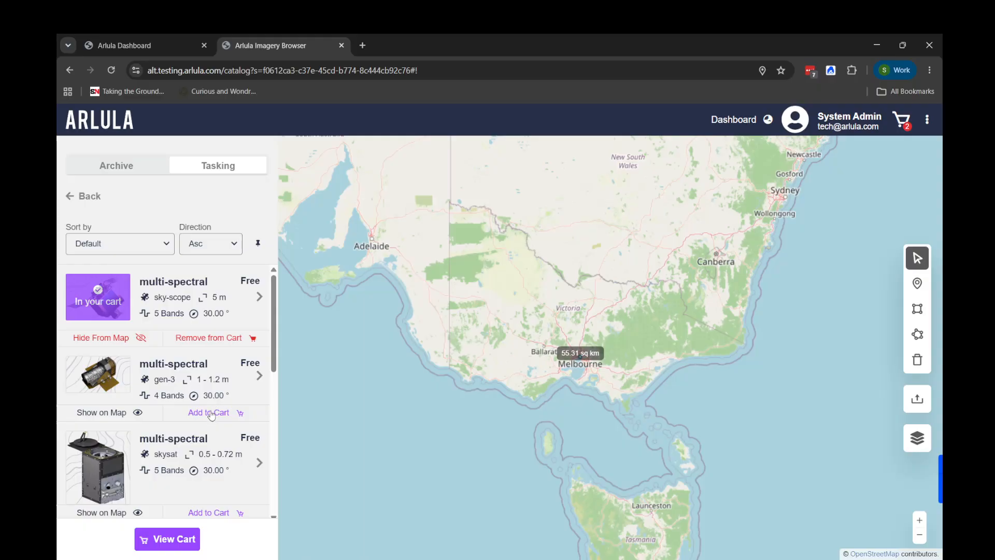
pyautogui.click(162, 542)
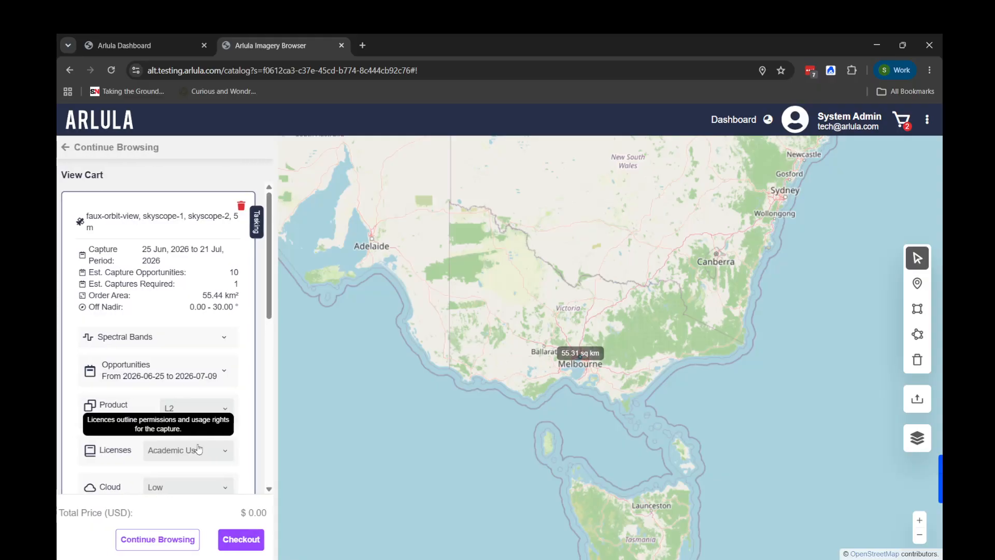
pyautogui.scroll(-6, 155, 374)
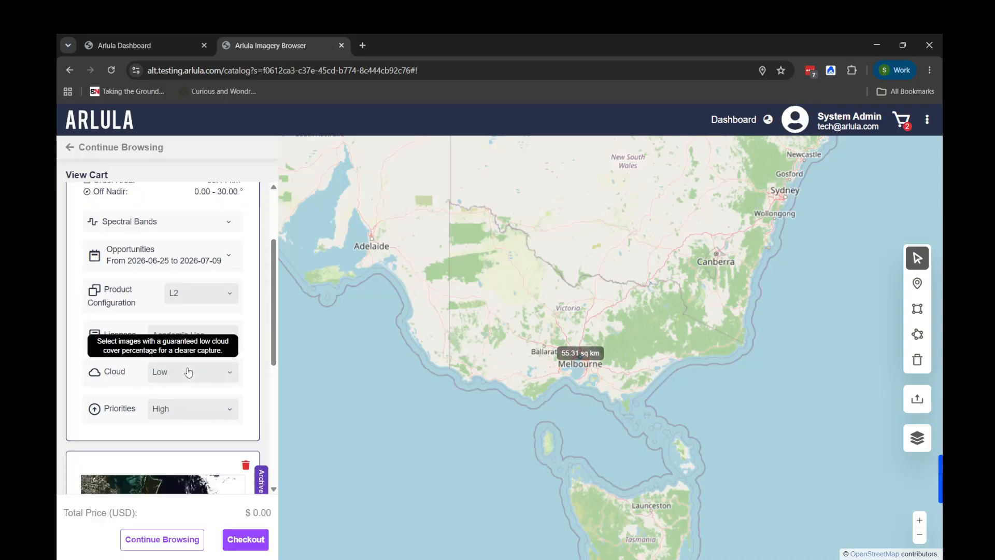
# Start the checkout, review the tasking and archive cart items, and continue to the order details
pyautogui.click(240, 540)
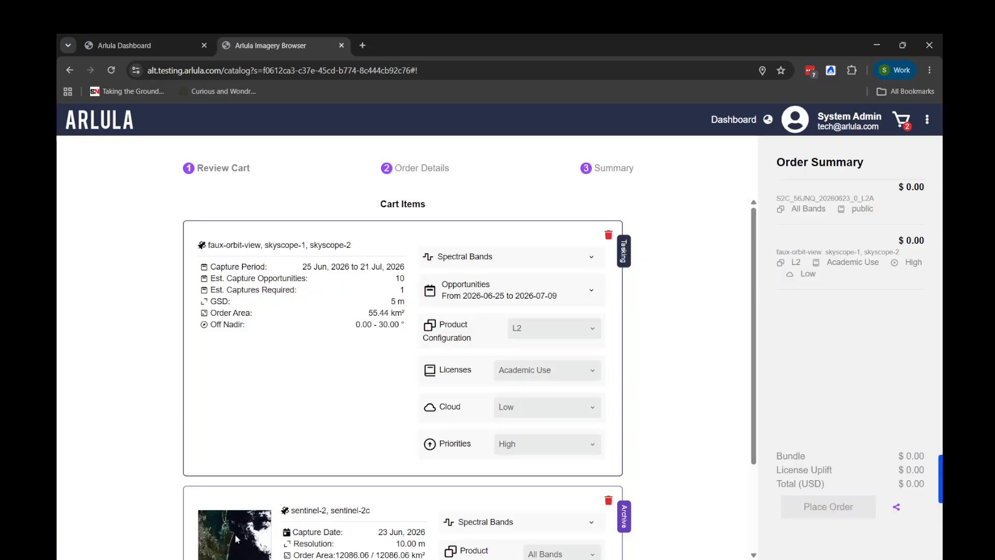
pyautogui.scroll(-3, 374, 384)
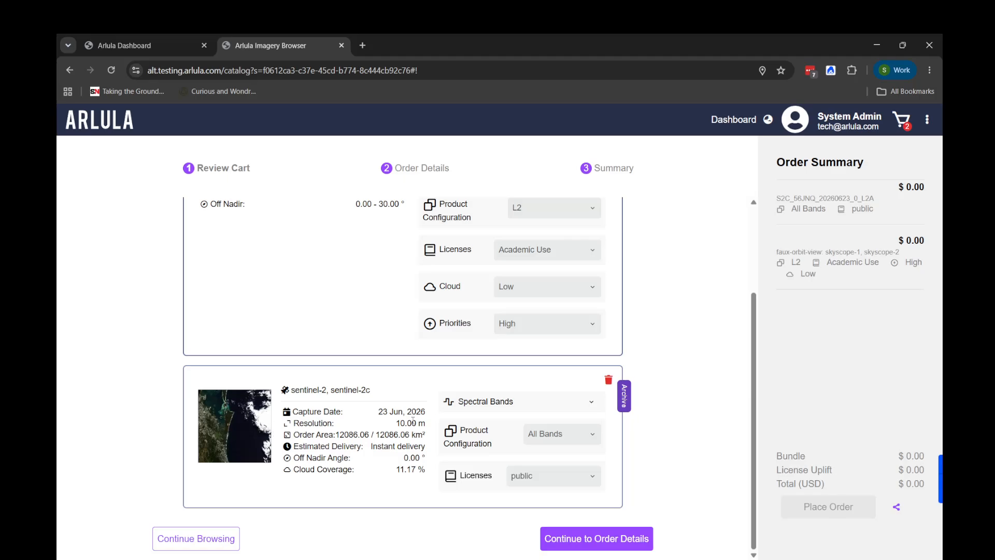
pyautogui.scroll(3, 391, 439)
pyautogui.scroll(-3, 507, 434)
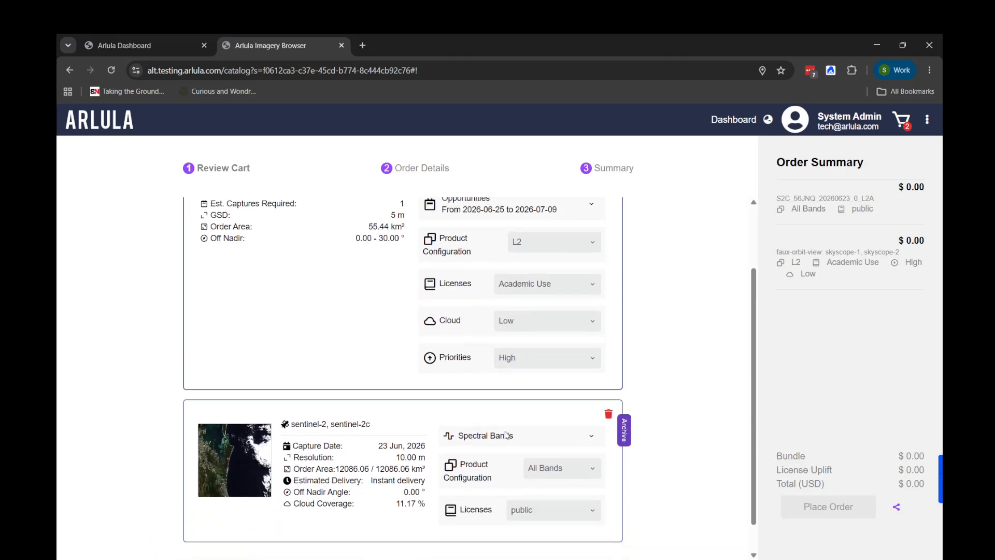
pyautogui.click(591, 548)
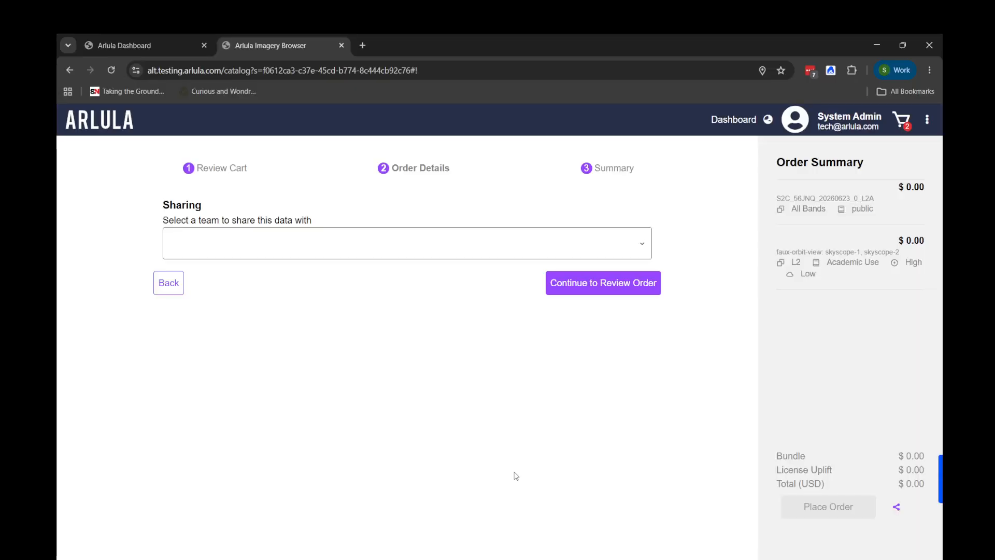
# Share the order's data with the GEOINT Team and continue to the order review
pyautogui.click(384, 255)
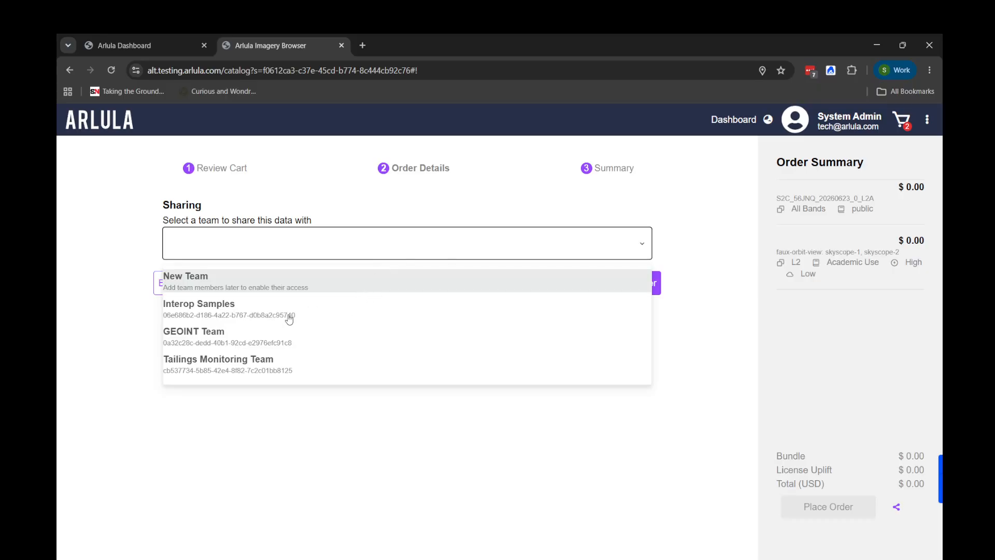
pyautogui.click(215, 337)
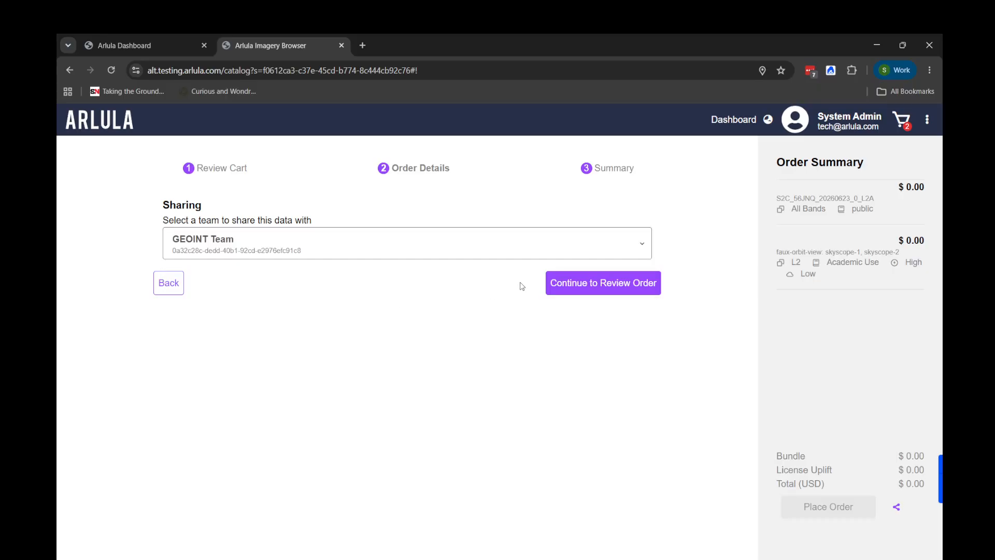
pyautogui.click(593, 284)
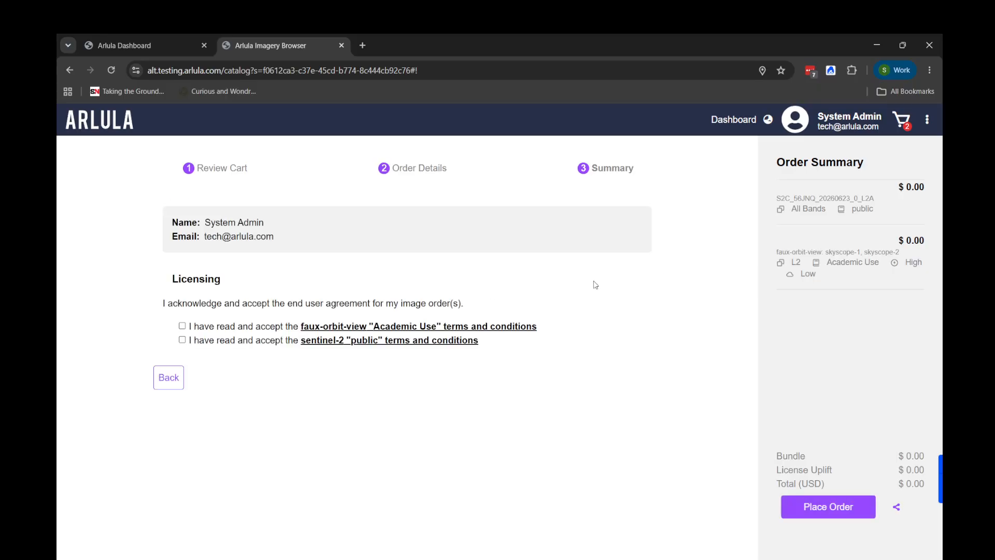
# Accept the faux-orbit-view "Academic Use" and sentinel-2 "public" terms and conditions and place the order
pyautogui.click(182, 326)
pyautogui.click(182, 340)
pyautogui.click(819, 511)
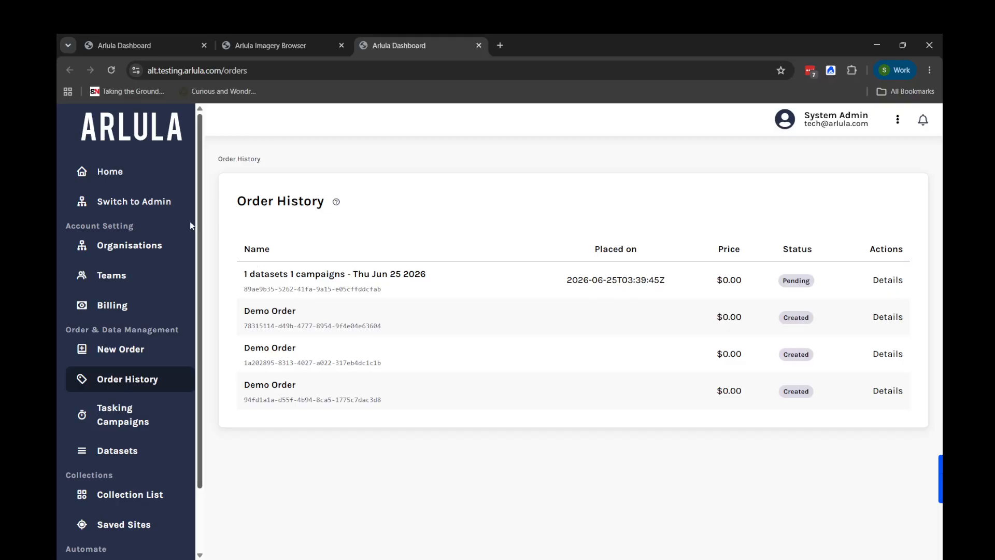
# Switch the dashboard from the customer view to the admin view and open the tasking requests
pyautogui.click(142, 206)
pyautogui.scroll(-1, 130, 361)
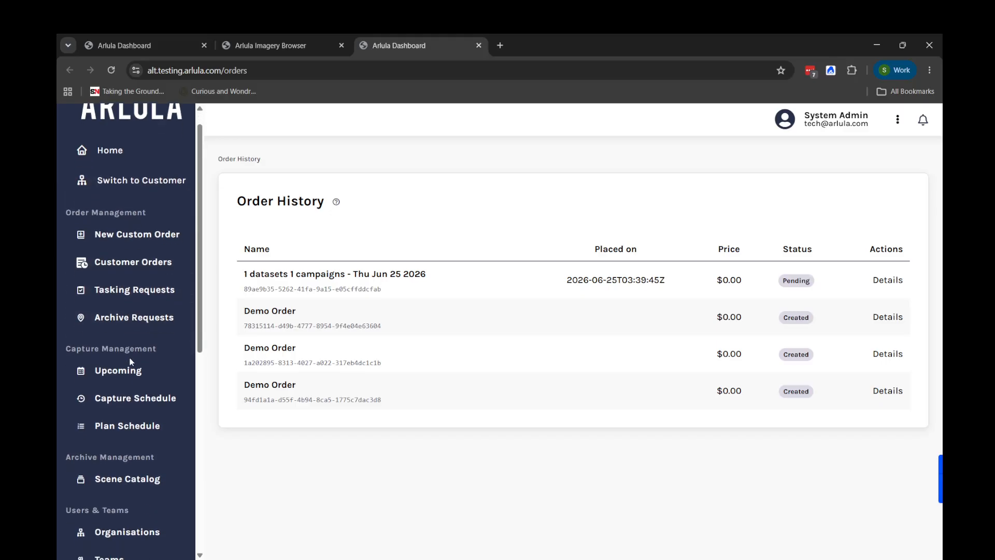
pyautogui.scroll(-2, 129, 358)
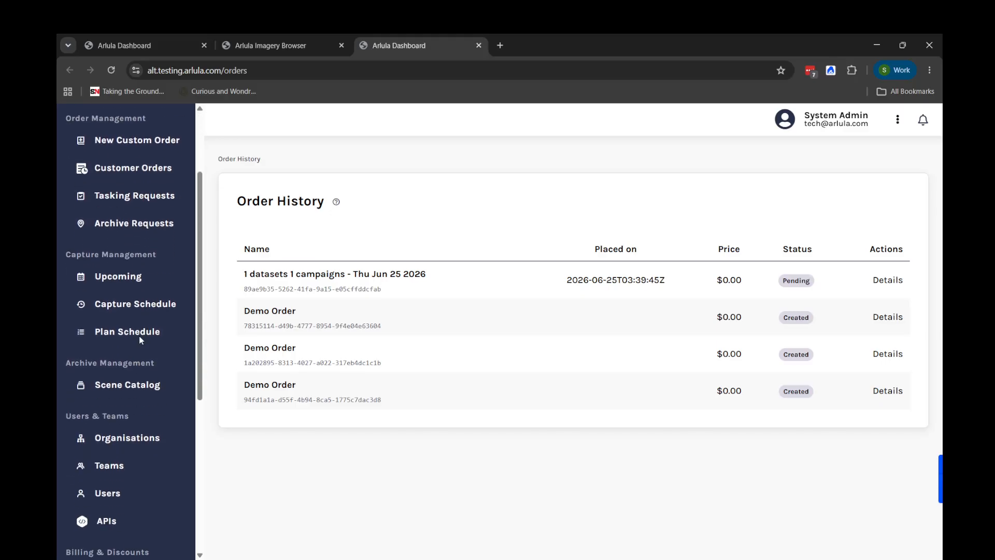
pyautogui.click(131, 203)
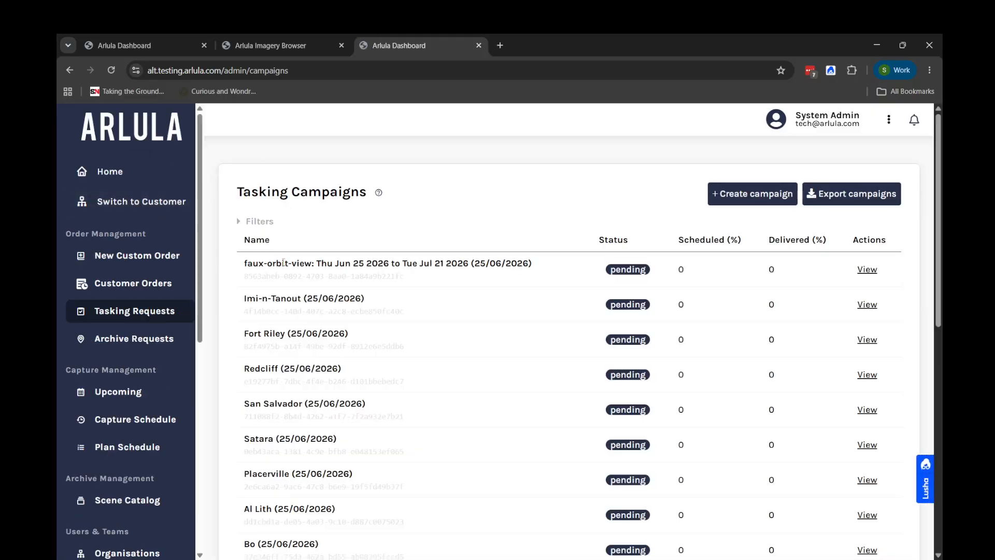
# Look through the list of tasking campaigns and open the faux-orbit-view campaign for Jun 25 to Jul 21 2026
pyautogui.scroll(-2, 284, 283)
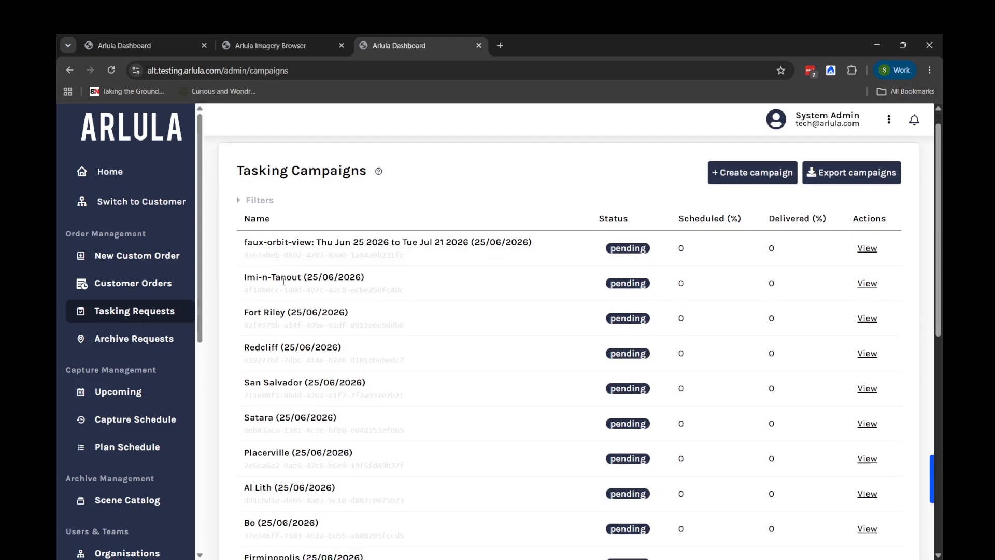
pyautogui.scroll(-3, 284, 285)
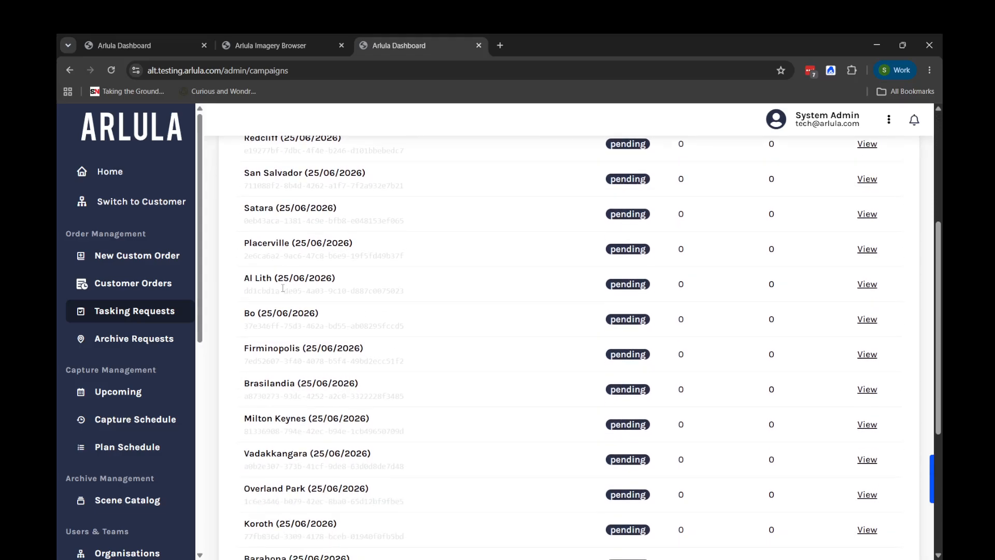
pyautogui.scroll(3, 278, 358)
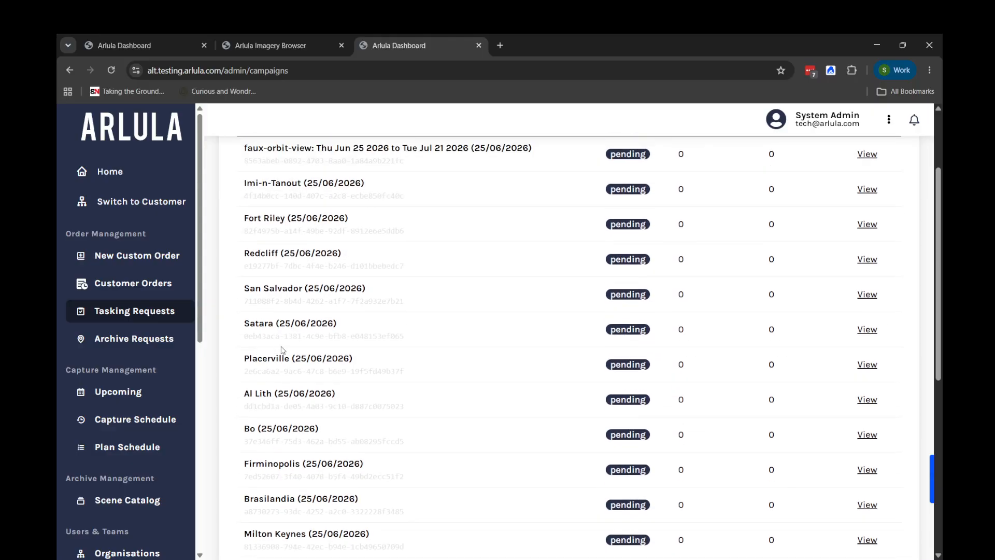
pyautogui.scroll(2, 254, 357)
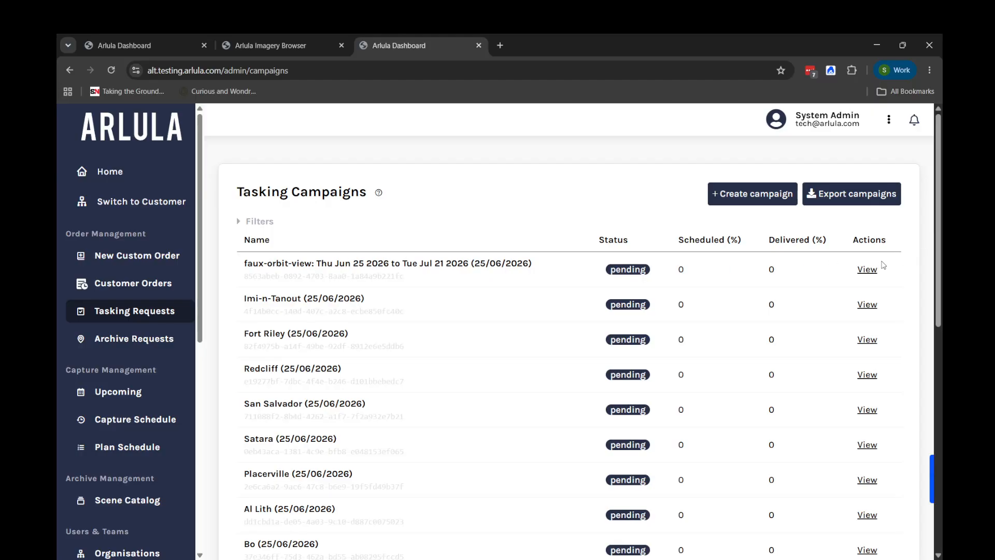
pyautogui.click(868, 272)
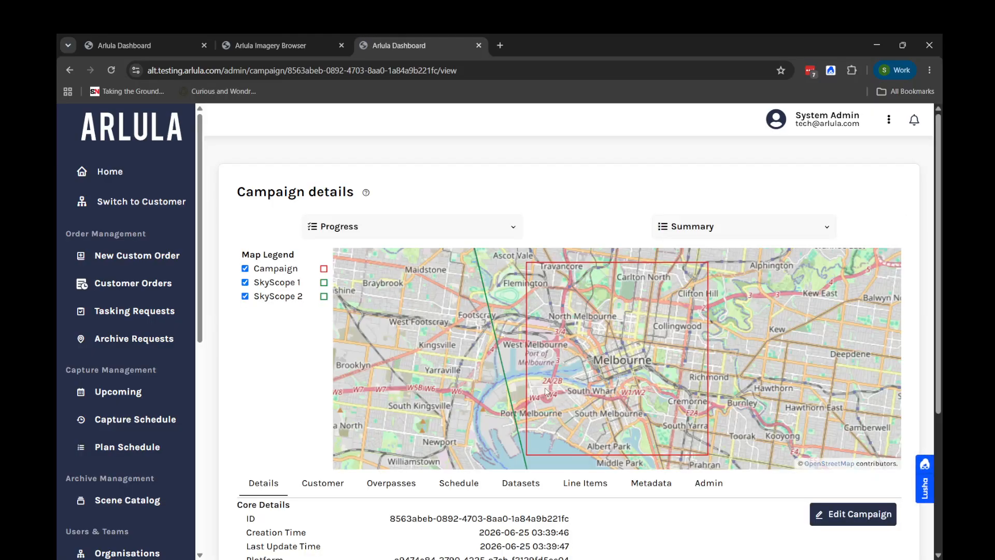
# Examine the campaign's satellite passes around Melbourne, its core details and capture requirements, and its customer information
pyautogui.scroll(-1, 662, 387)
pyautogui.scroll(-3, 659, 383)
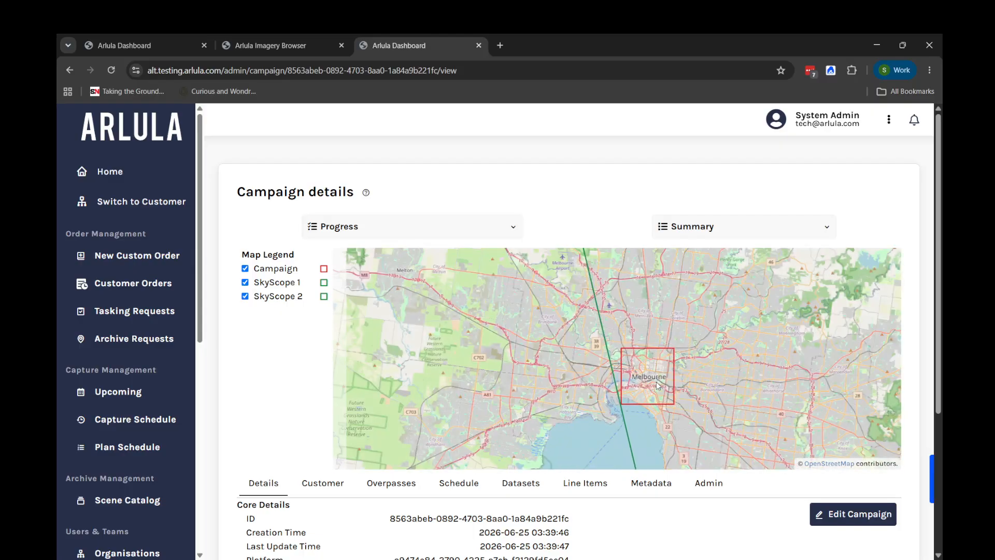
pyautogui.scroll(-1, 575, 373)
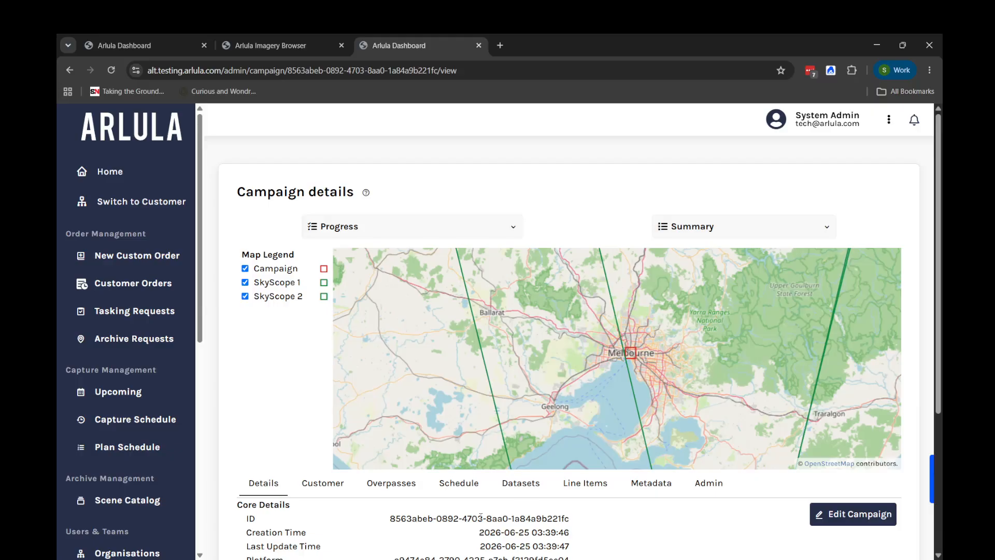
pyautogui.scroll(-4, 217, 315)
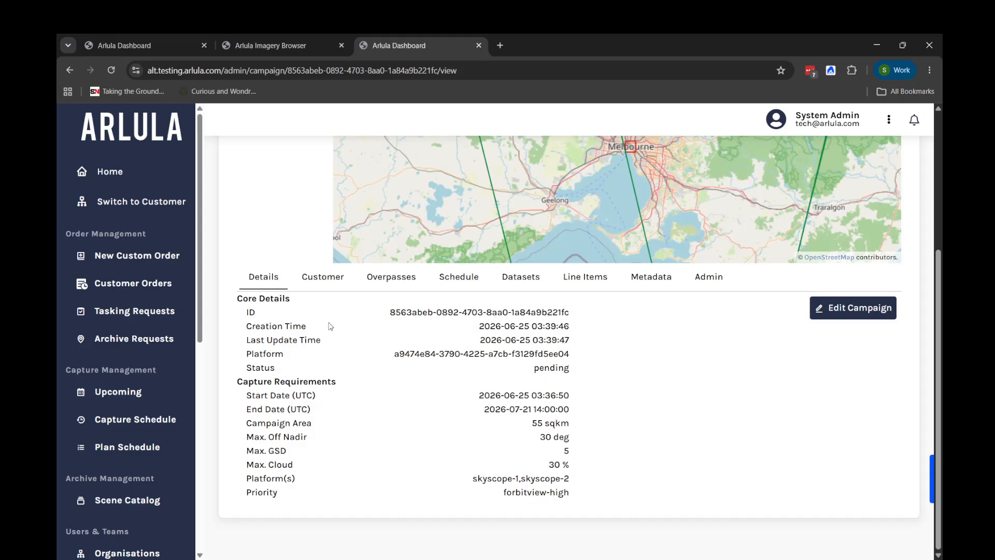
pyautogui.click(324, 280)
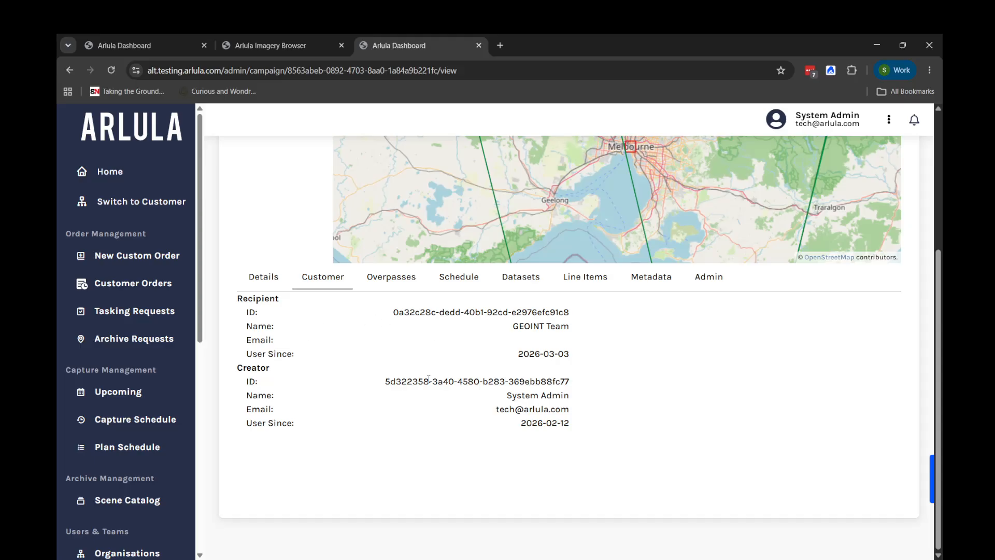
# Review the campaign's SkyScope overpasses and its list of planned captures
pyautogui.click(395, 279)
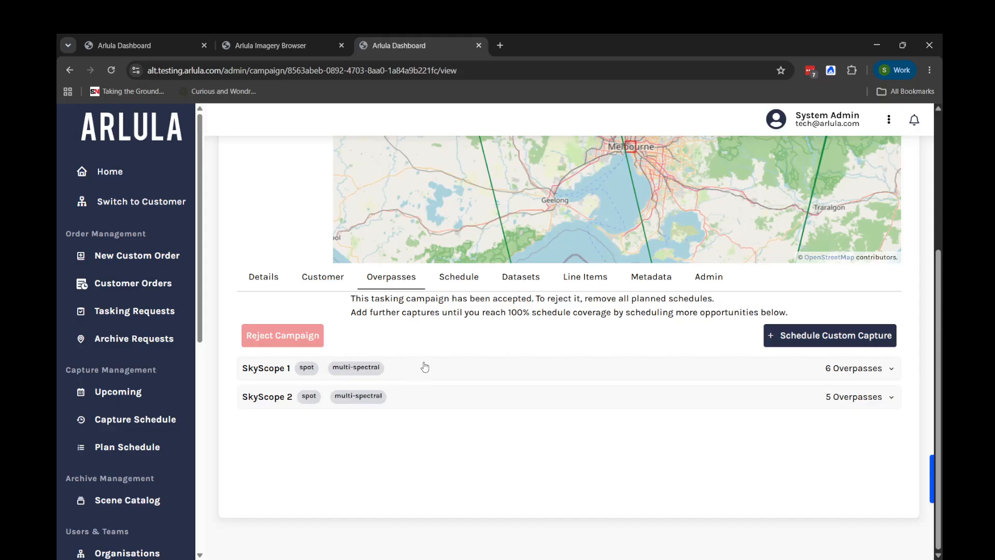
pyautogui.click(461, 284)
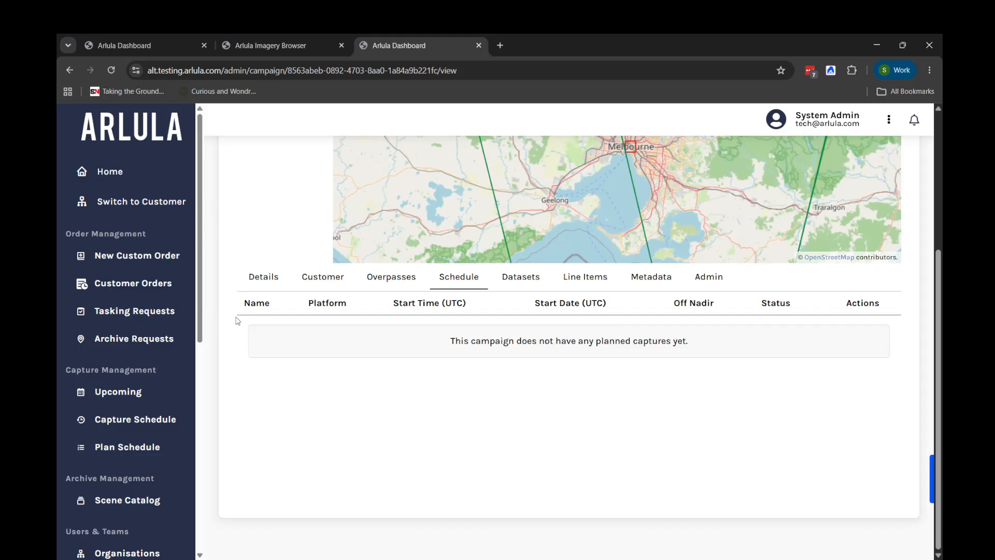
# Open the schedule planner and plan captures for the period 06/26/2026 to 06/27/2026
pyautogui.click(115, 449)
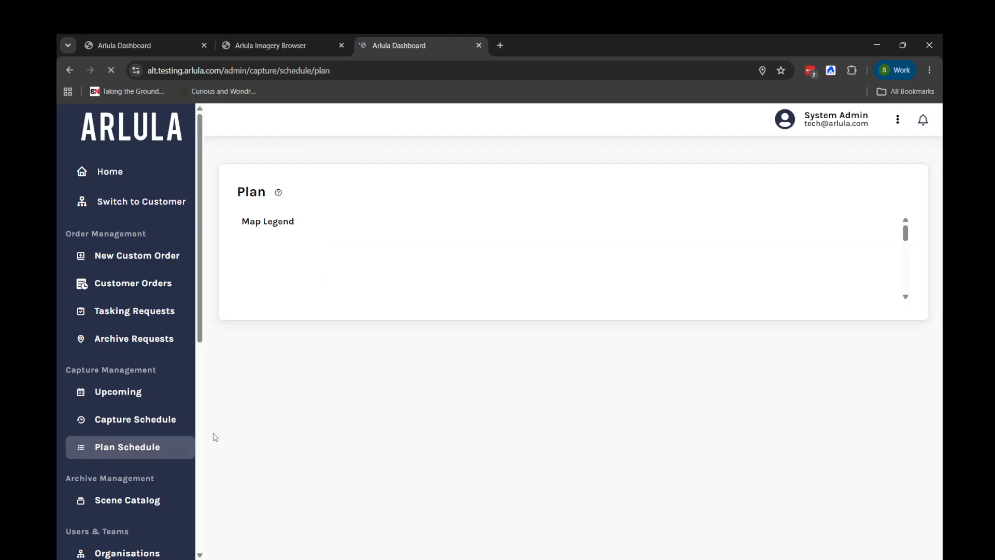
pyautogui.scroll(-3, 553, 468)
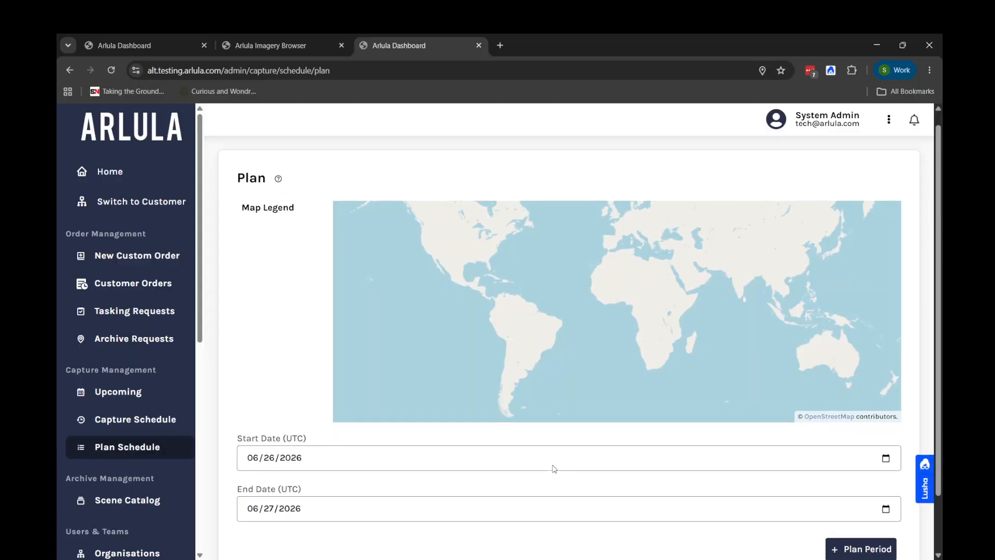
pyautogui.click(856, 484)
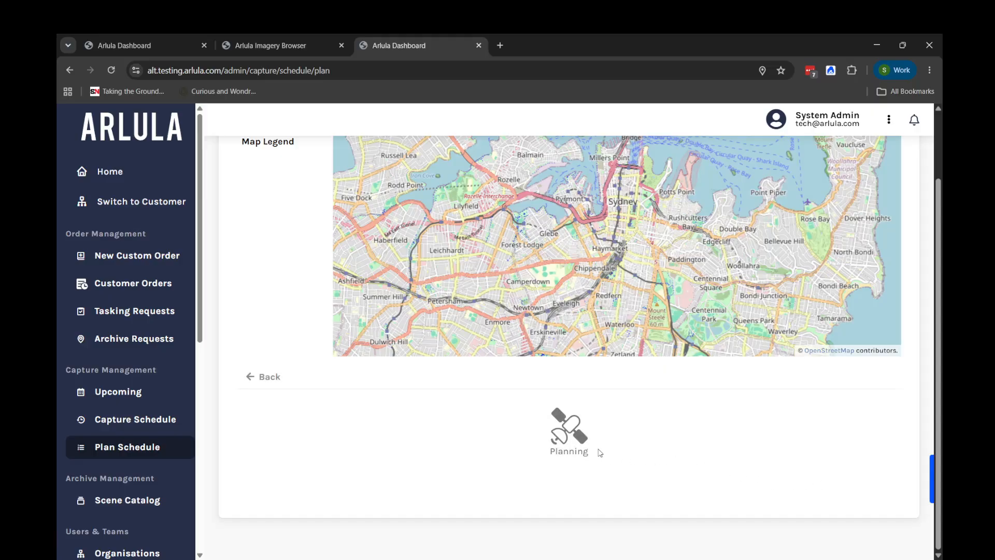
# Look through the planned campaigns with their scheduled percentages, capture deadlines and statuses
pyautogui.scroll(1, 362, 436)
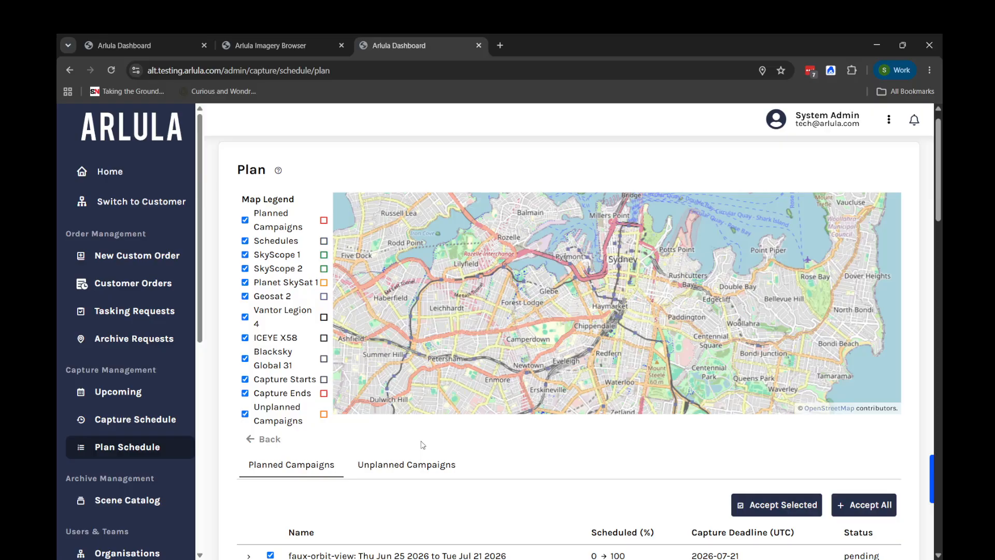
pyautogui.scroll(-5, 423, 445)
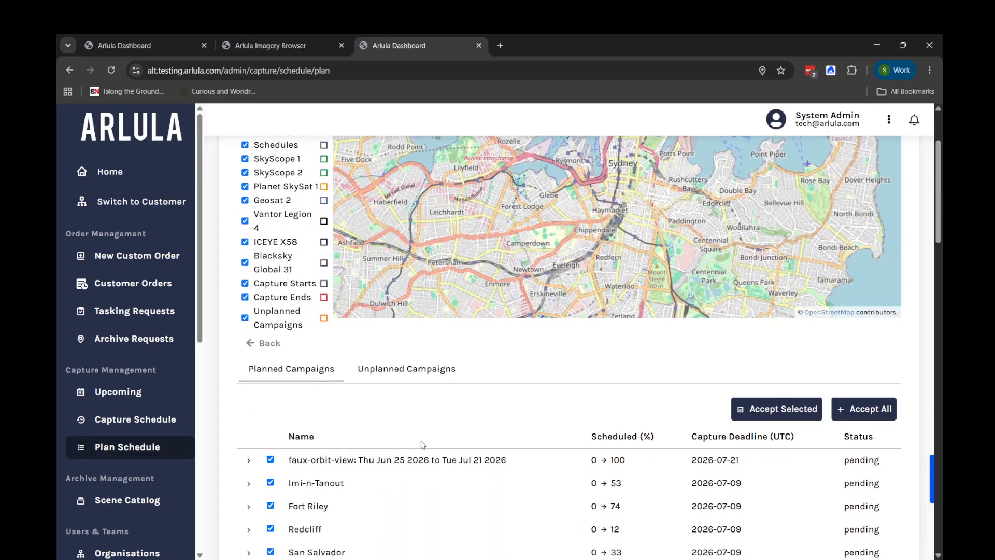
pyautogui.scroll(-3, 423, 445)
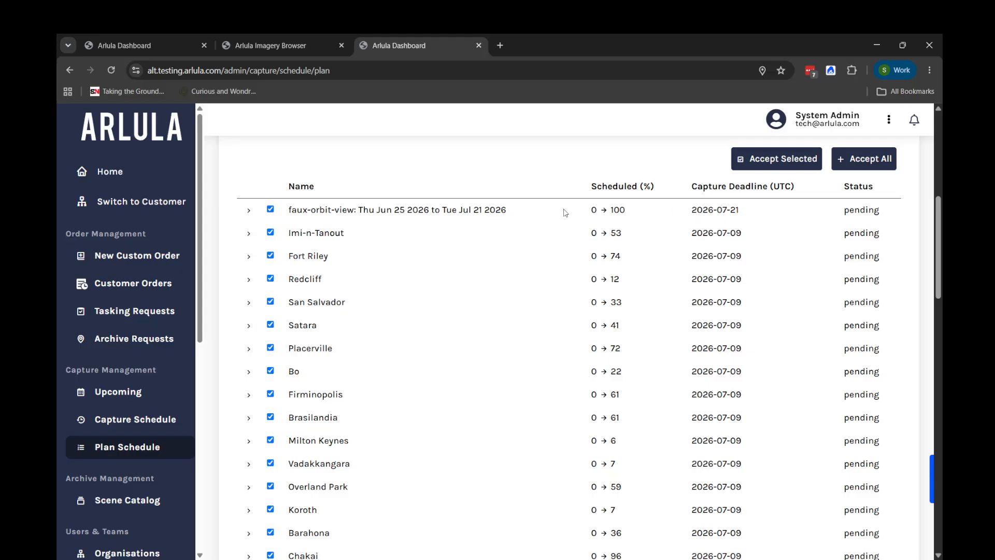
pyautogui.scroll(1, 570, 211)
pyautogui.scroll(4, 592, 265)
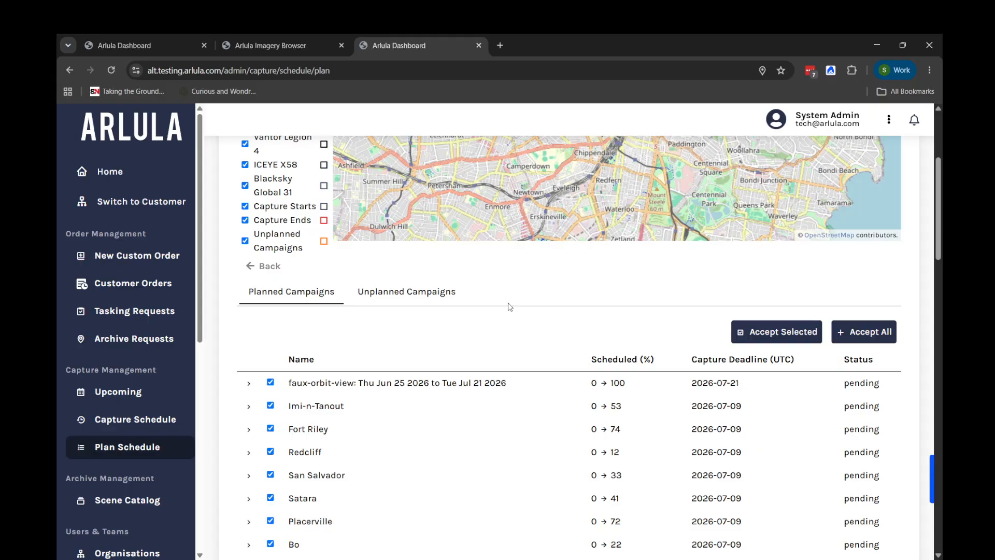
pyautogui.scroll(1, 577, 372)
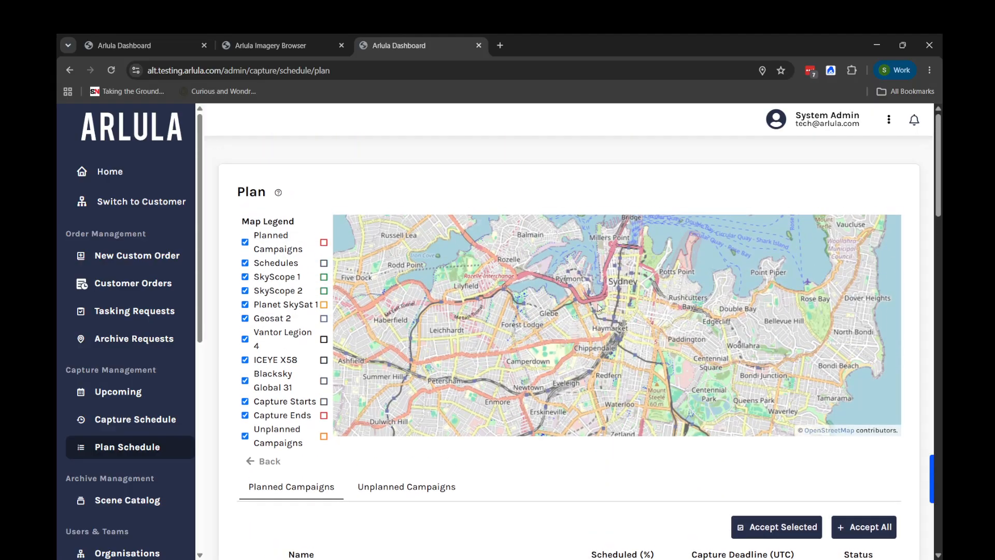
# Examine the plan map from Sydney out to the world view, showing satellite passes and planned captures
pyautogui.scroll(-4, 599, 307)
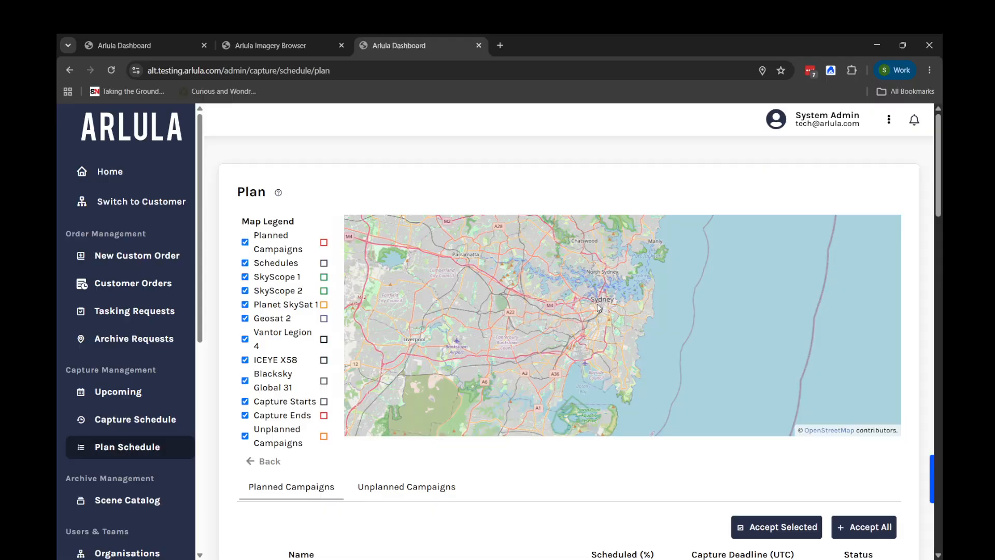
pyautogui.scroll(-3, 572, 308)
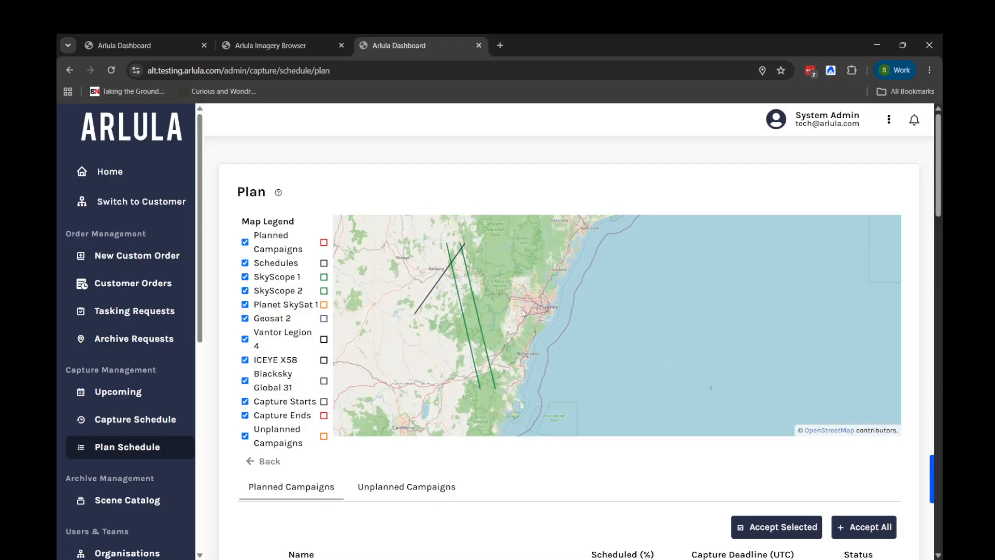
pyautogui.scroll(-3, 462, 295)
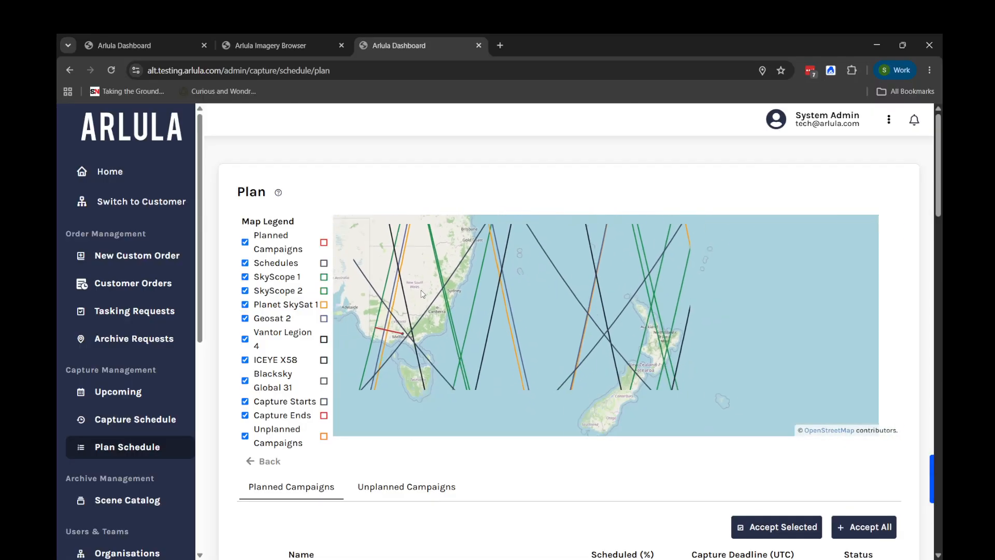
pyautogui.scroll(-2, 412, 283)
pyautogui.moveTo(411, 279); pyautogui.dragTo(544, 365)
pyautogui.scroll(-3, 407, 251)
pyautogui.moveTo(405, 250); pyautogui.dragTo(491, 324)
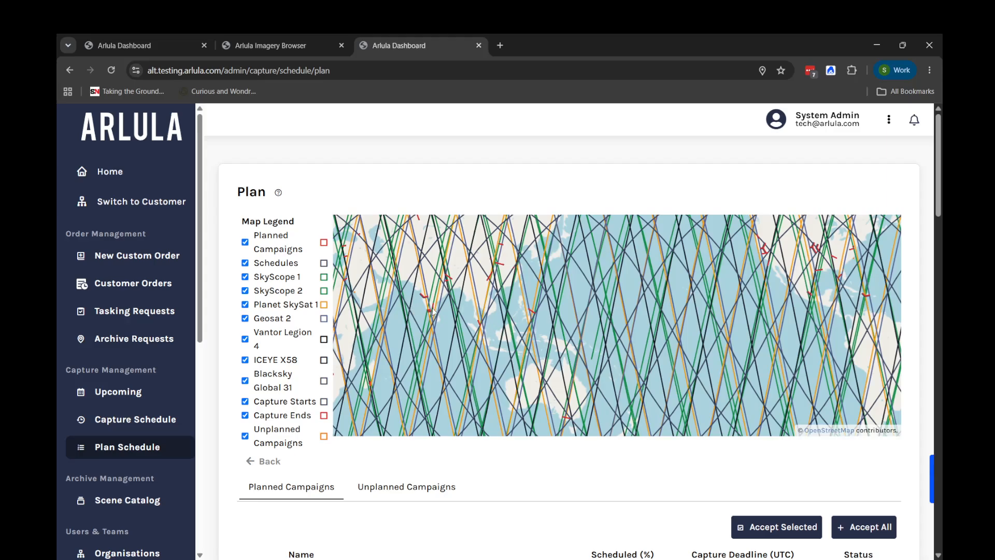
# Inspect the planned captures and satellite passes over southern India on the plan map
pyautogui.scroll(5, 425, 306)
pyautogui.scroll(3, 427, 304)
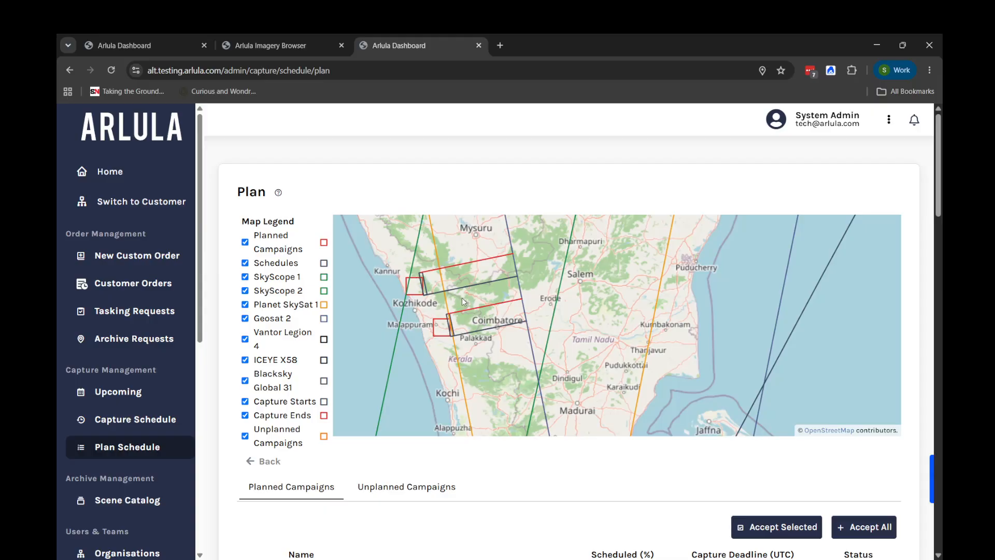
pyautogui.scroll(-2, 462, 297)
pyautogui.moveTo(510, 260); pyautogui.dragTo(500, 321)
pyautogui.scroll(3, 497, 281)
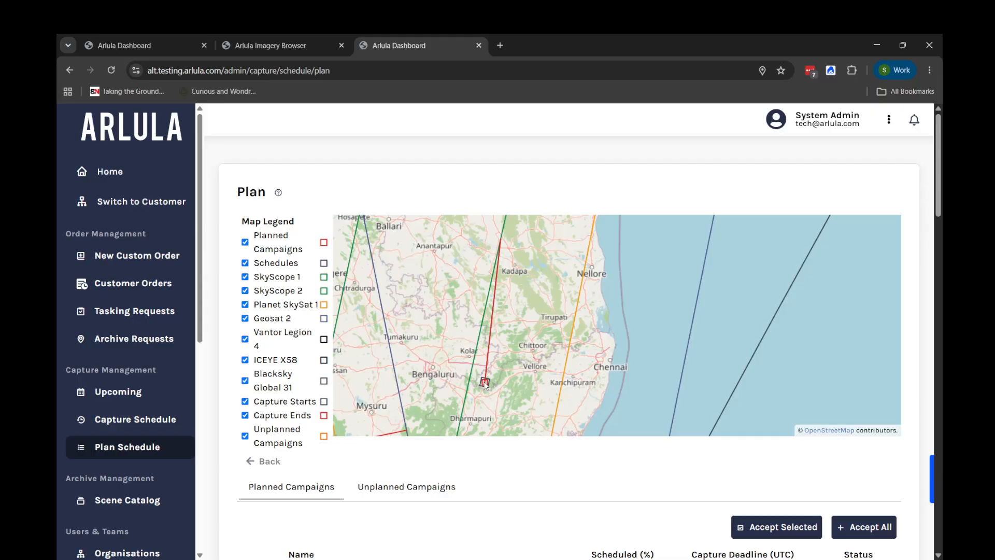
# Inspect the planned capture near Kangar on the Malay Peninsula and the satellite passes around it
pyautogui.scroll(-5, 487, 373)
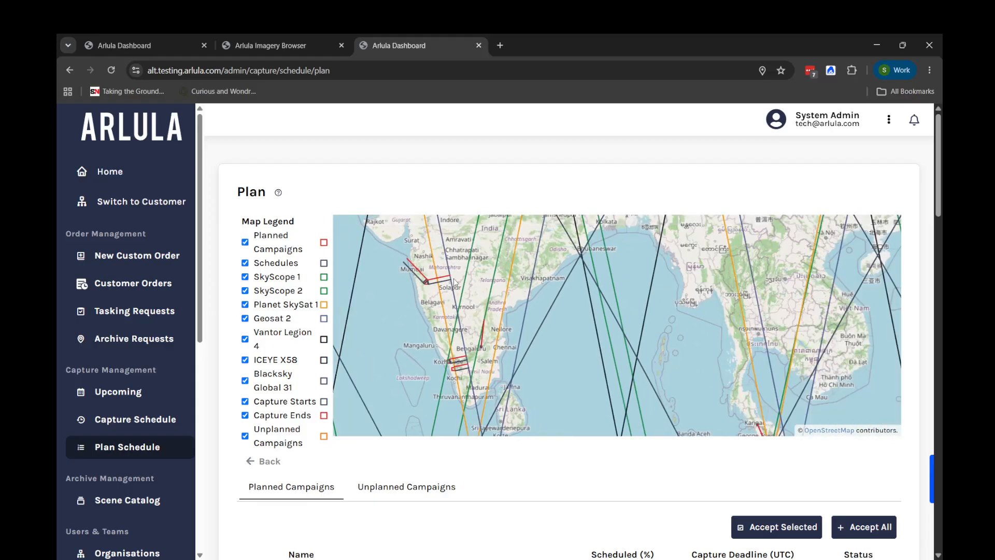
pyautogui.scroll(-3, 453, 278)
pyautogui.scroll(4, 585, 346)
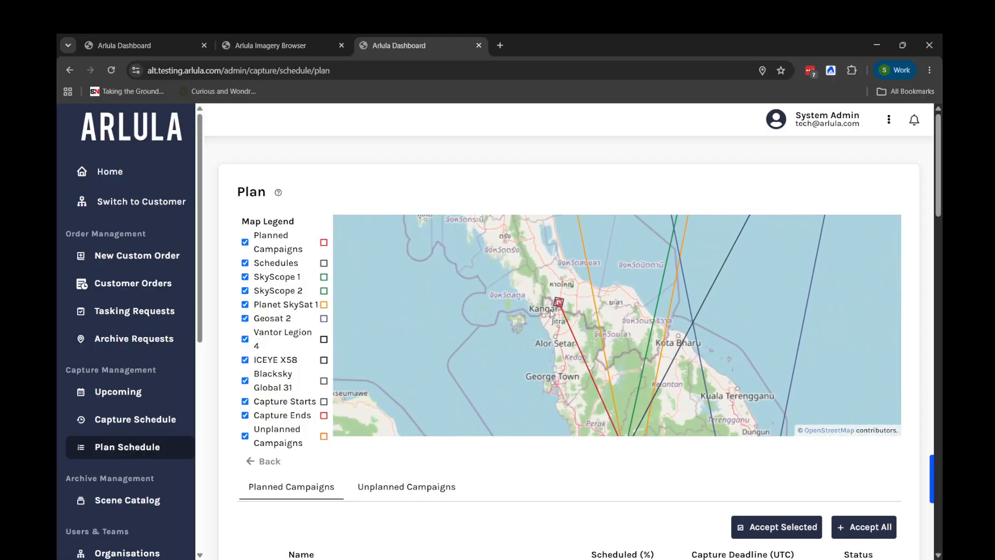
pyautogui.scroll(3, 554, 309)
pyautogui.scroll(-3, 563, 303)
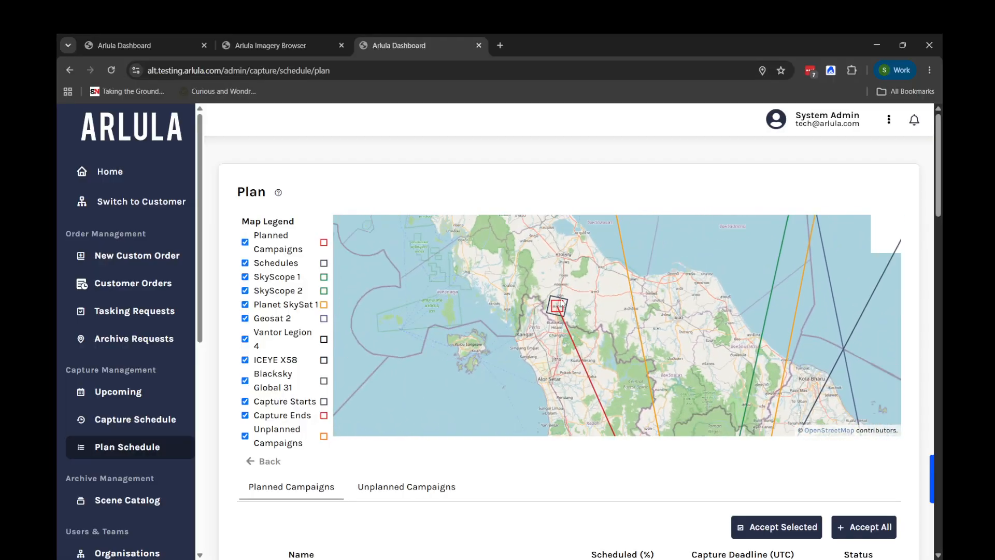
pyautogui.scroll(-5, 561, 302)
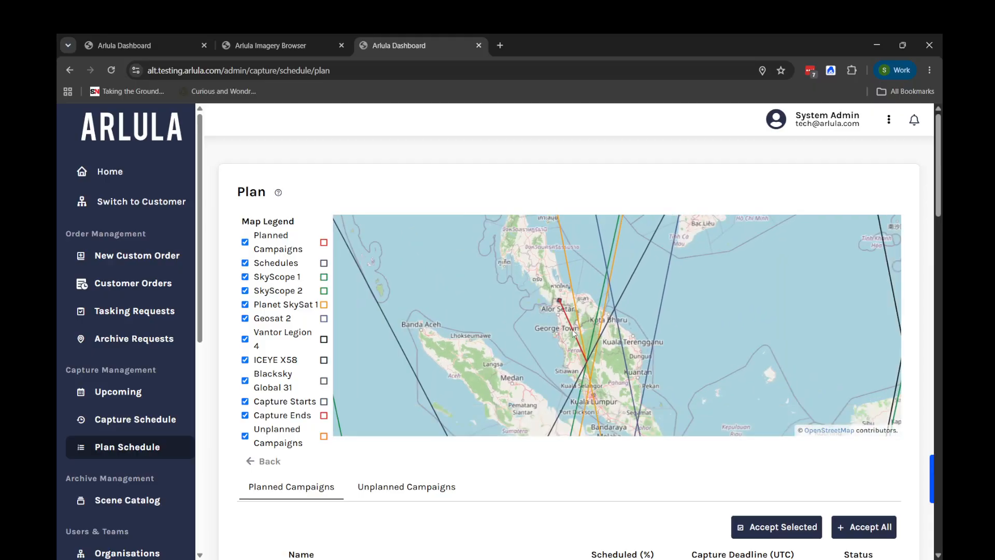
# Inspect the planned capture over Melbourne on the plan map, up close and with its surrounding passes
pyautogui.moveTo(645, 384); pyautogui.dragTo(543, 250)
pyautogui.scroll(2, 619, 344)
pyautogui.scroll(5, 619, 345)
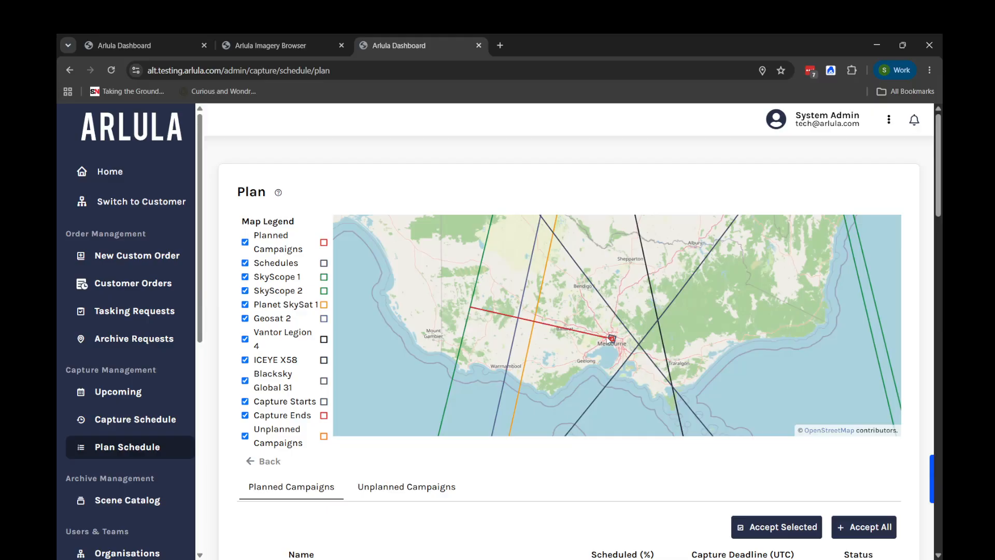
pyautogui.scroll(4, 609, 334)
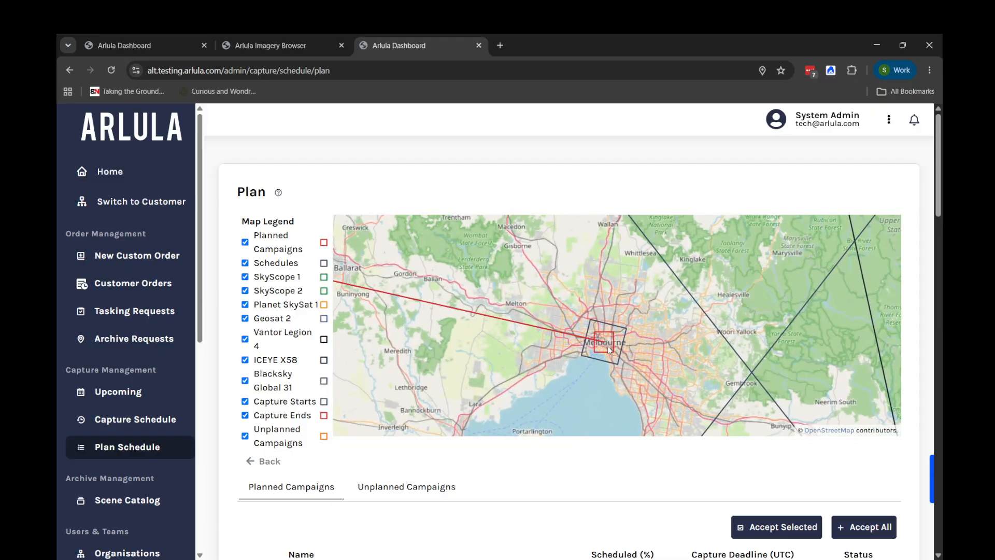
pyautogui.scroll(-3, 613, 329)
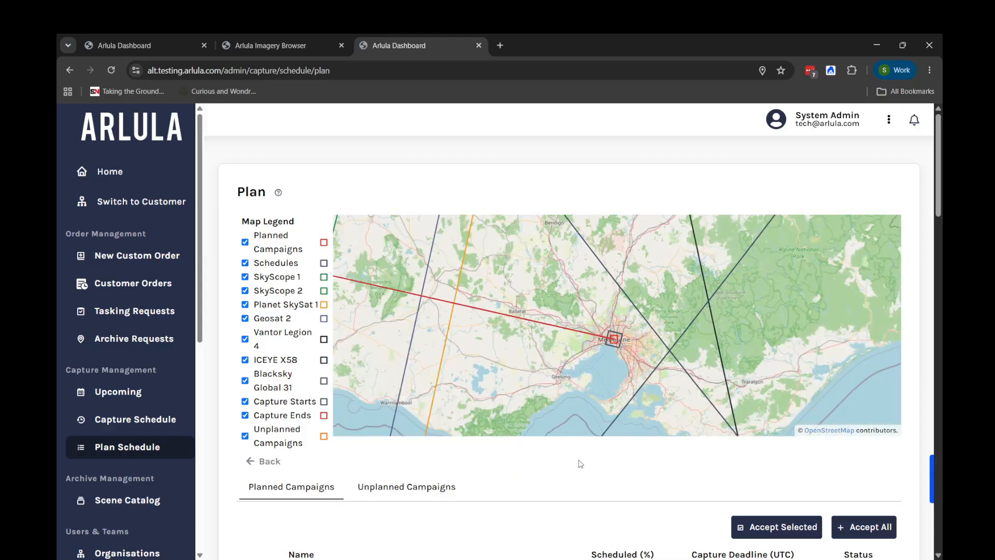
# Check the planned campaigns list and accept all of the planned campaigns
pyautogui.scroll(-3, 580, 463)
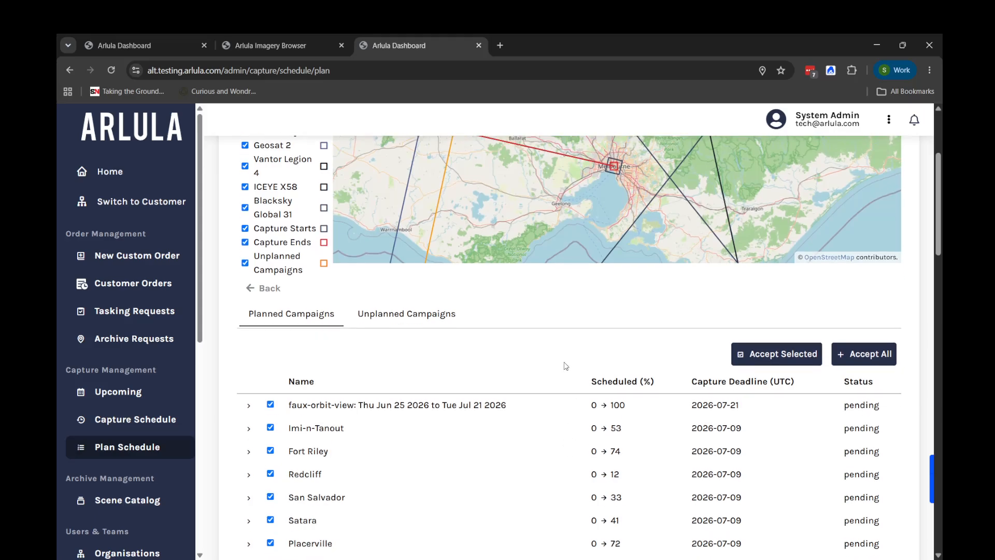
pyautogui.scroll(-3, 536, 352)
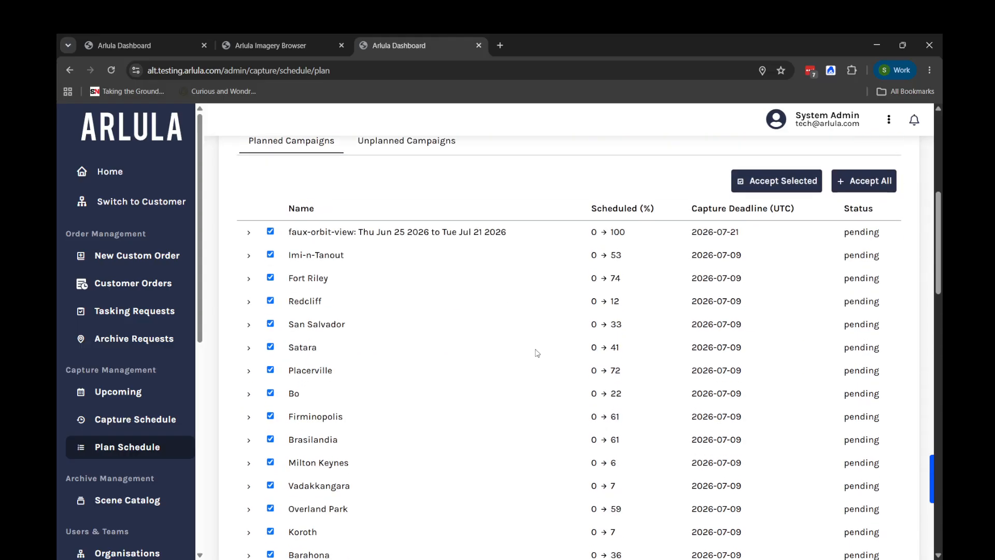
pyautogui.scroll(-4, 537, 353)
pyautogui.scroll(4, 537, 353)
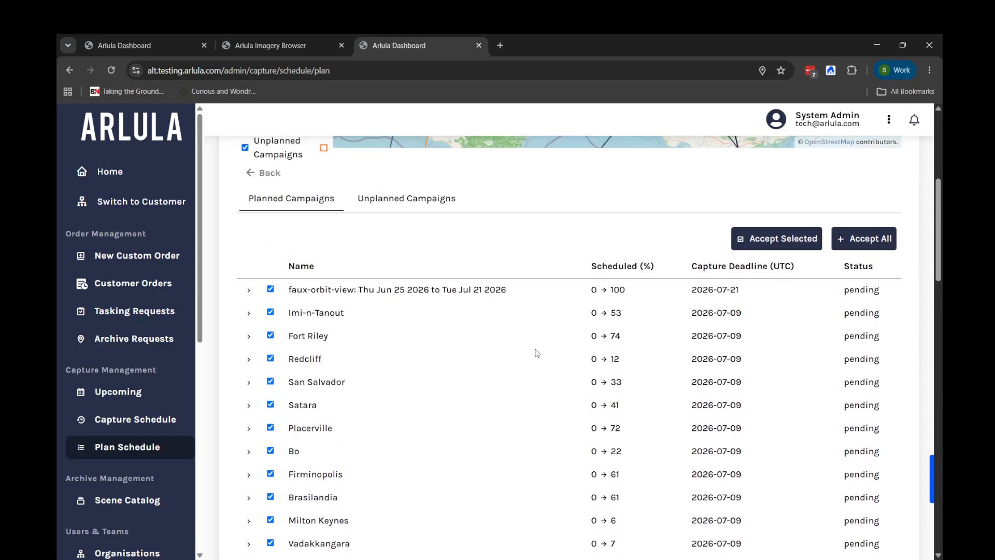
pyautogui.click(871, 242)
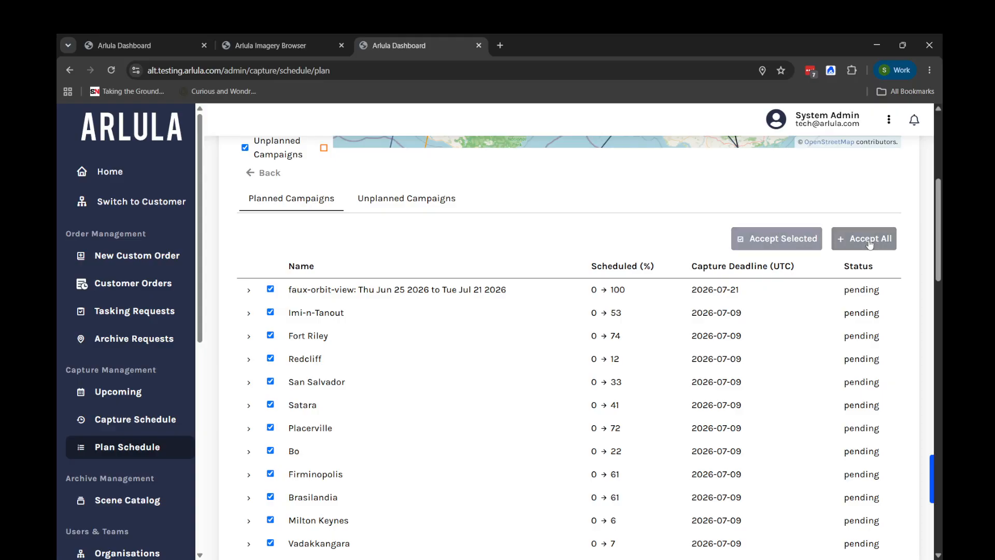
pyautogui.scroll(2, 588, 240)
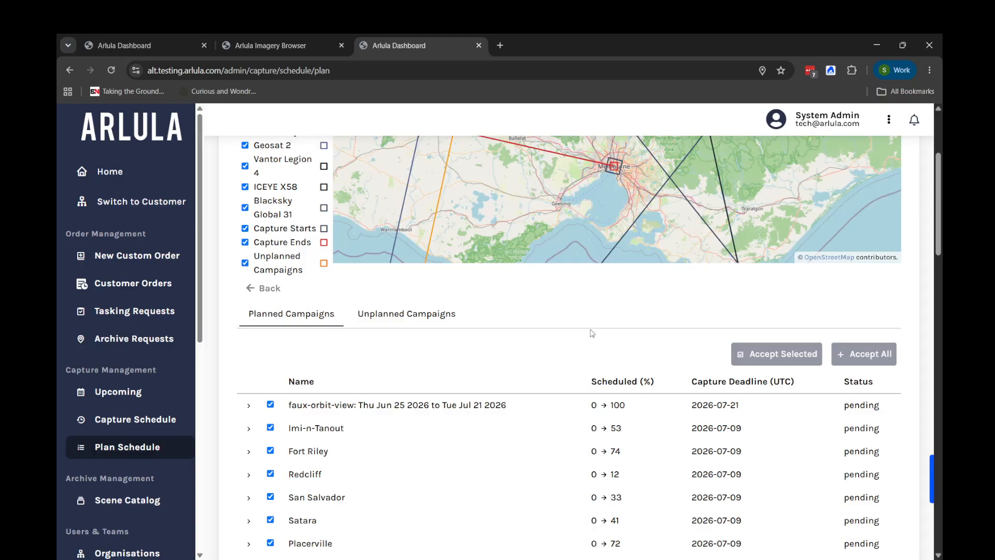
pyautogui.scroll(1, 593, 333)
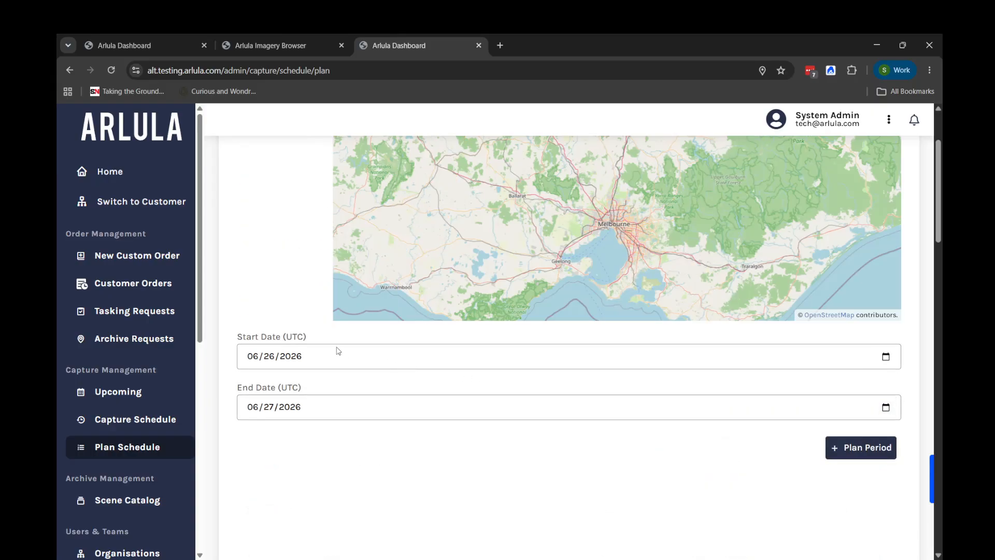
# Reopen the faux-orbit-view campaign from the tasking requests and review its details and scheduled capture
pyautogui.click(128, 313)
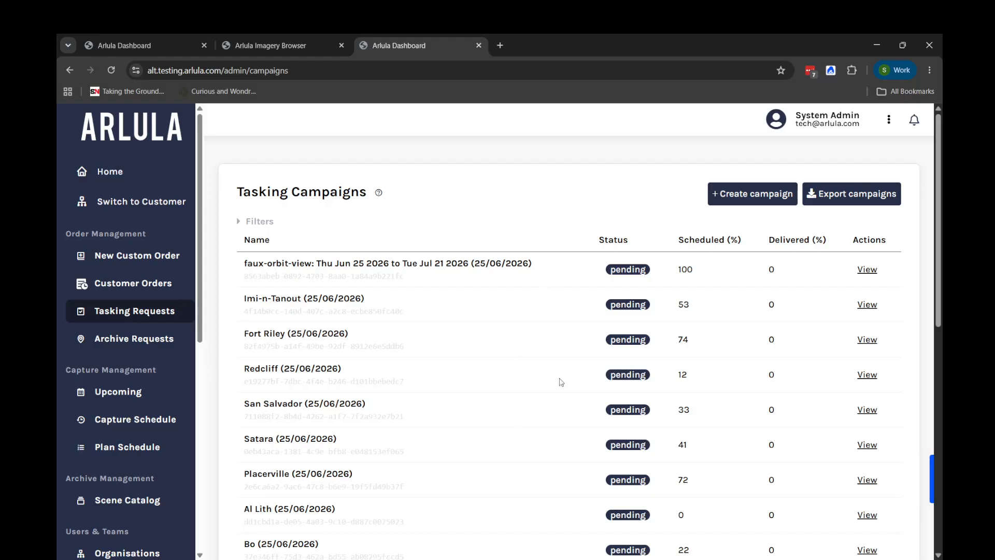
pyautogui.click(865, 270)
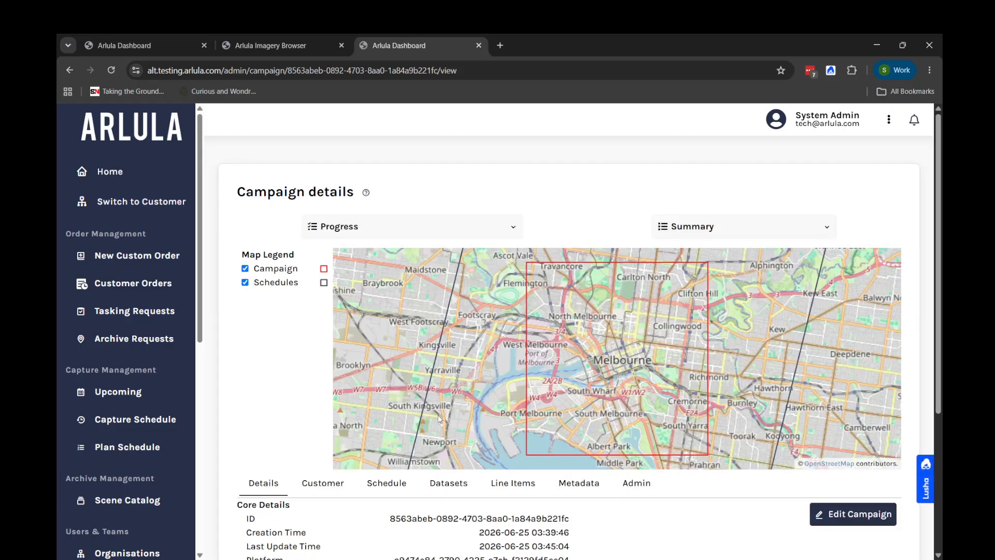
pyautogui.scroll(-2, 324, 437)
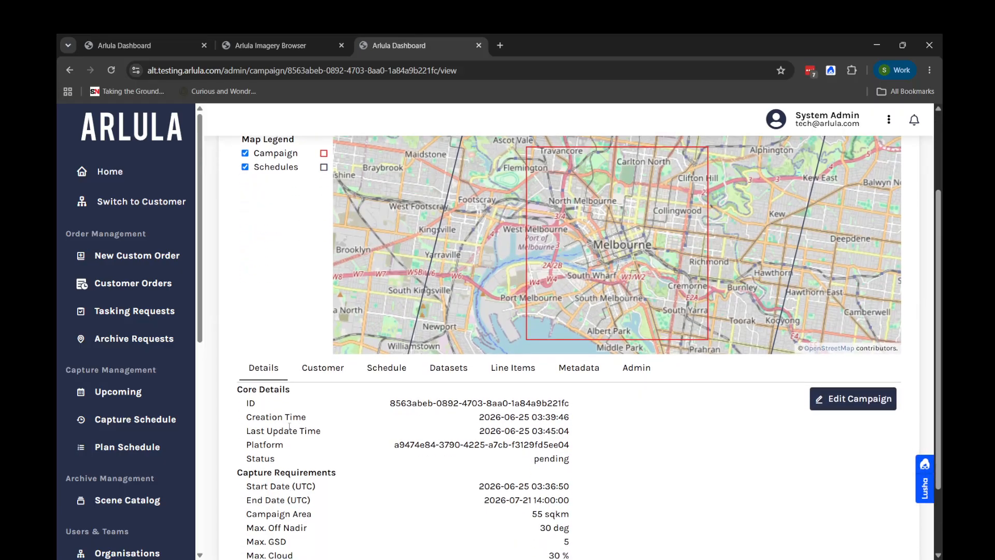
pyautogui.click(388, 369)
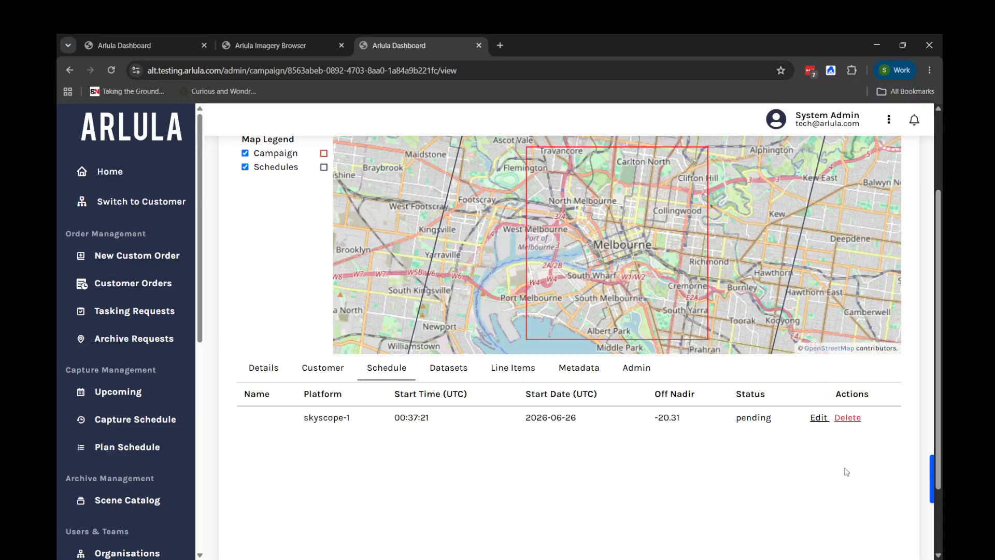
pyautogui.scroll(1, 243, 426)
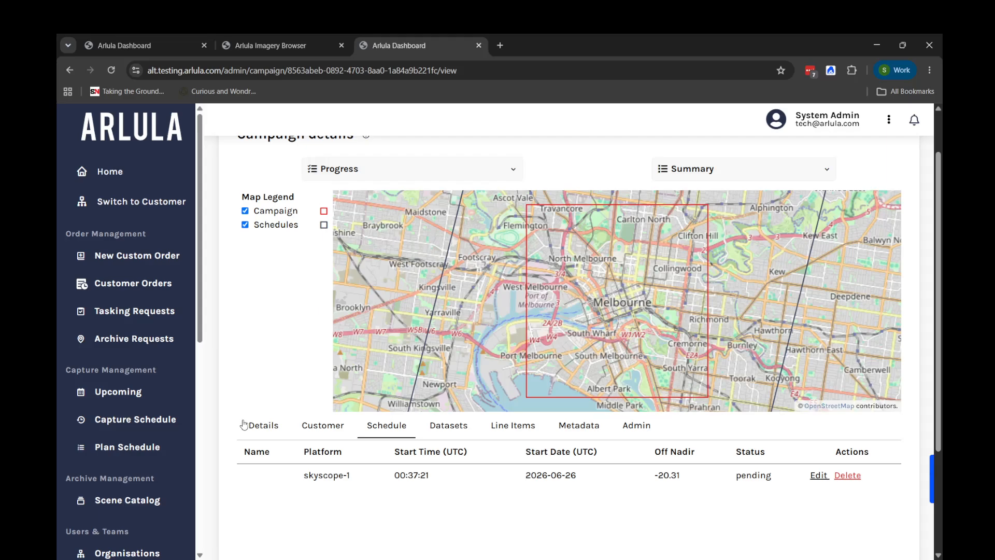
pyautogui.scroll(1, 243, 424)
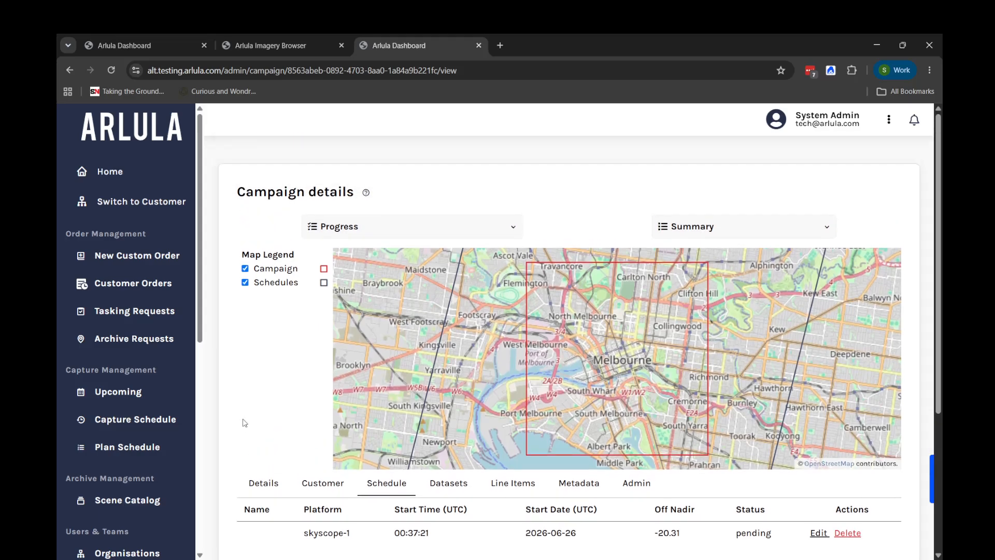
# Switch to the customer view and open the details of the faux-orbit-view tasking campaign for Jun 25 to Jul 21 2026
pyautogui.click(164, 209)
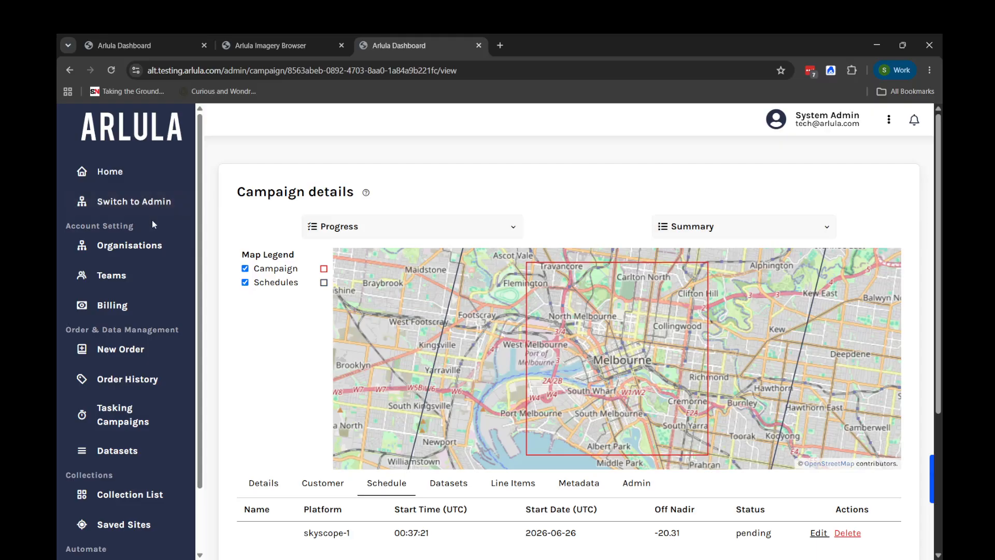
pyautogui.click(142, 418)
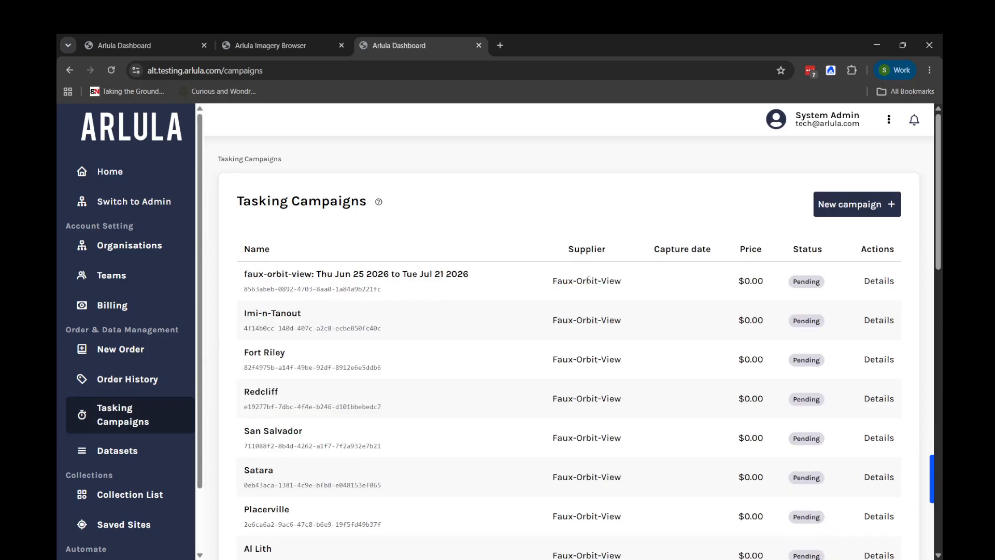
pyautogui.click(874, 285)
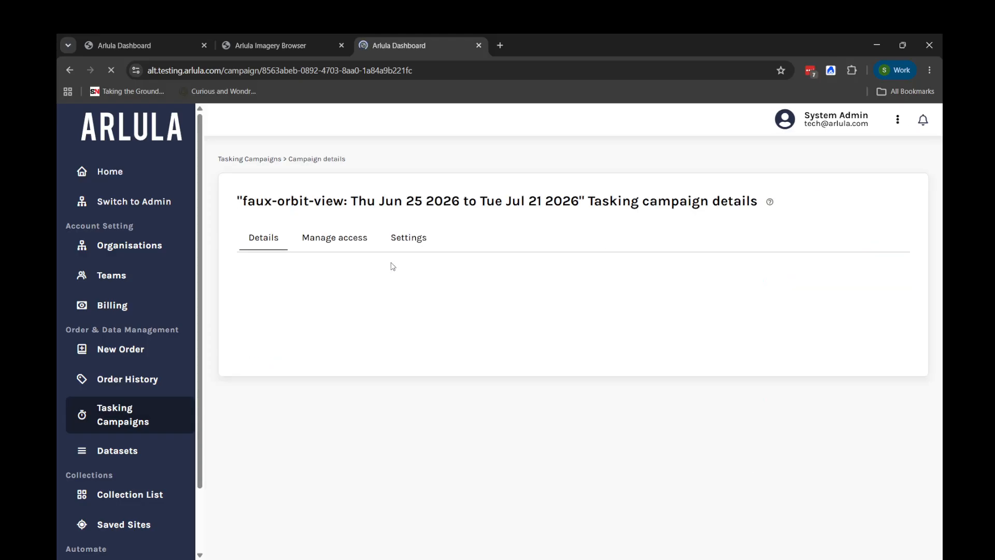
# Review the campaign's planned captures and delivered data, and compare the planned capture footprint with the ordered area over Melbourne
pyautogui.scroll(-4, 326, 286)
pyautogui.scroll(-2, 326, 287)
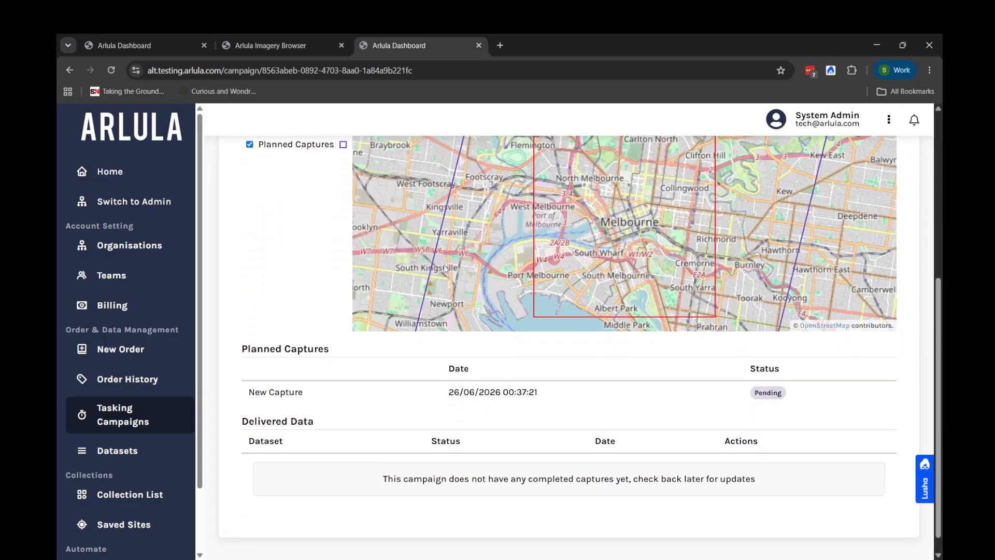
pyautogui.scroll(-3, 593, 213)
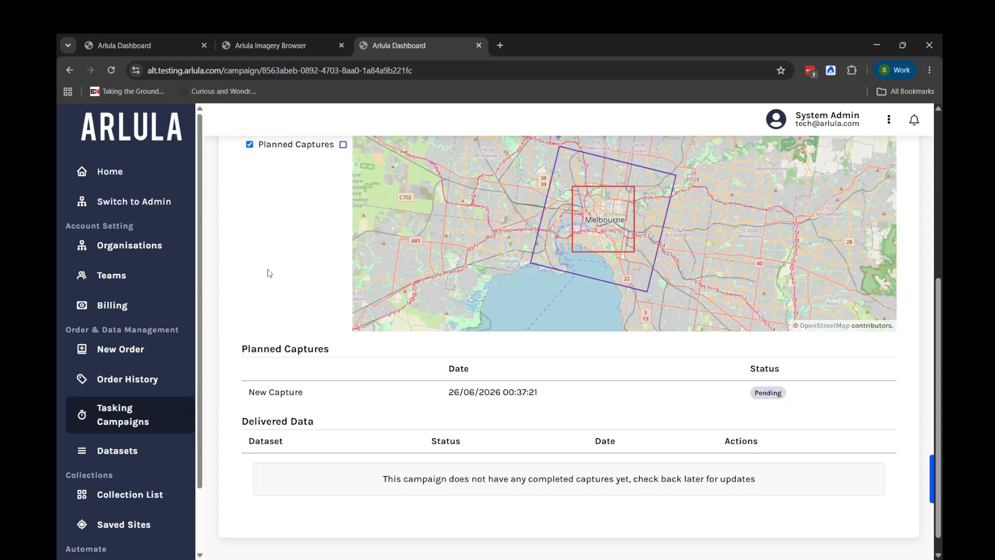
pyautogui.scroll(2, 269, 273)
pyautogui.scroll(2, 269, 273)
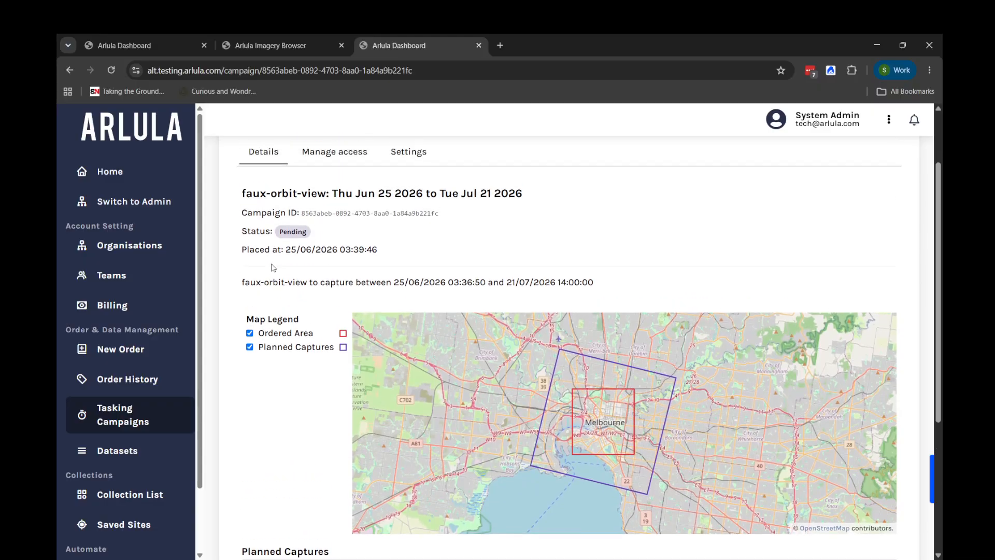